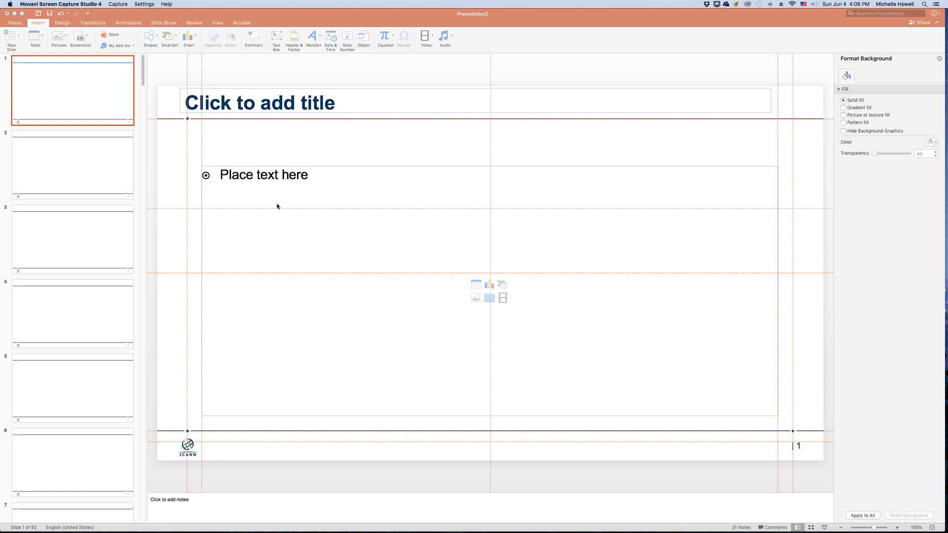
{"action": "left_click", "coordinate": [54, 103]}
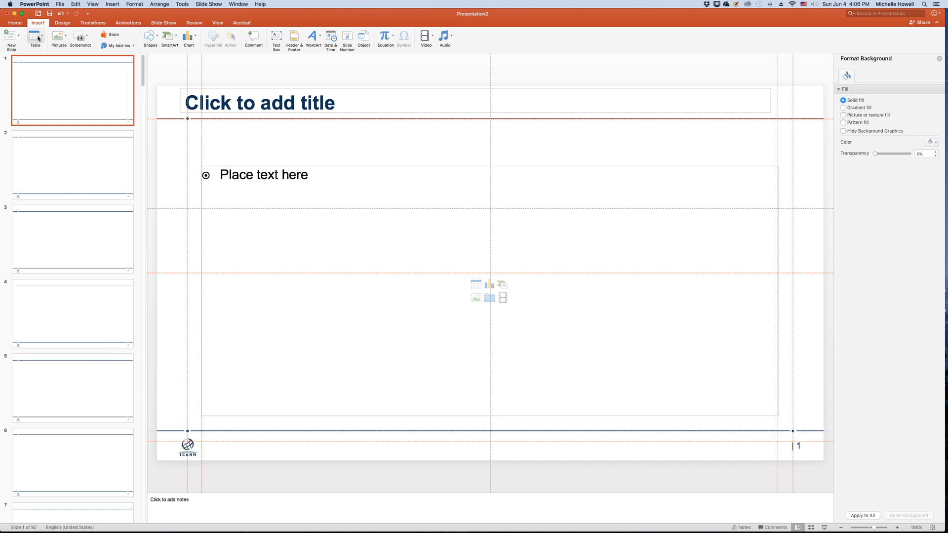
{"action": "left_click", "coordinate": [19, 36]}
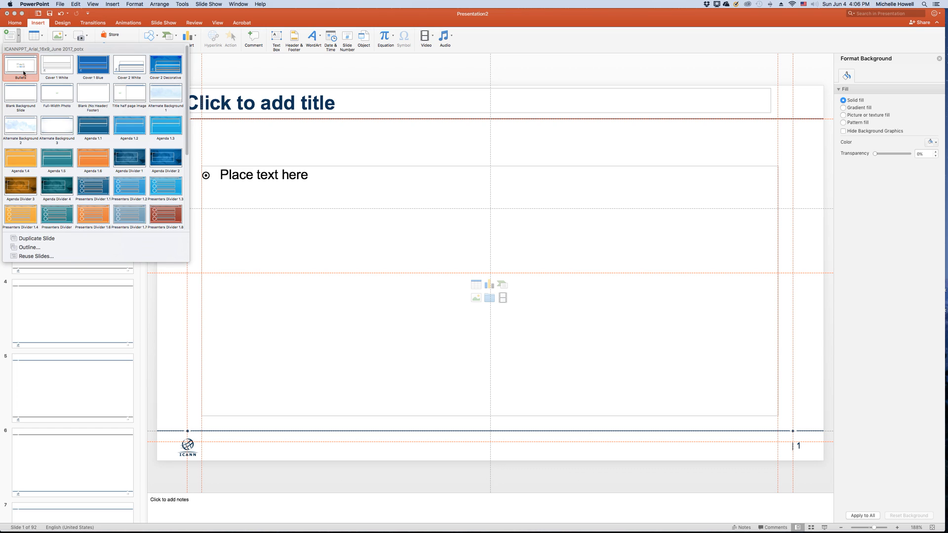
{"action": "left_click", "coordinate": [314, 74]}
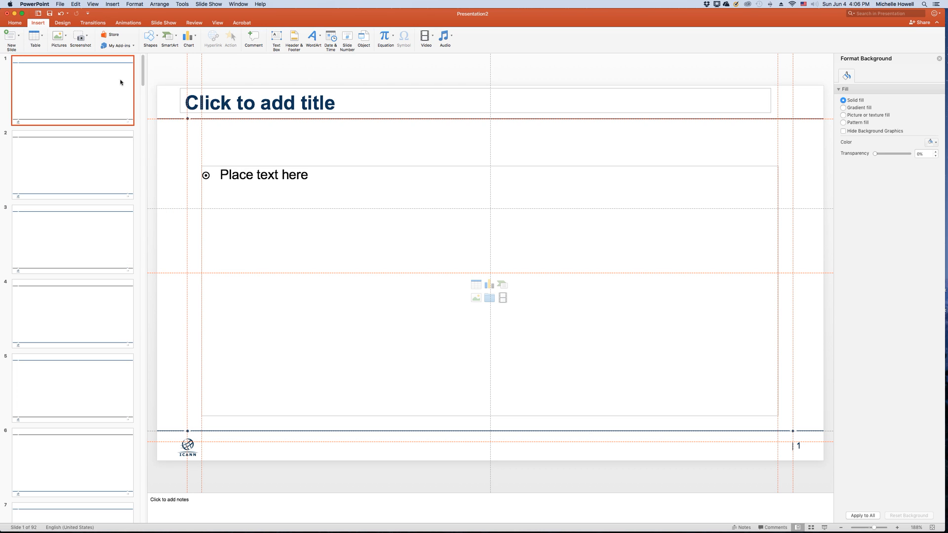
- Insert a table with 10 columns and 10 rows in the content placeholder of slide 1
{"action": "left_click", "coordinate": [482, 288]}
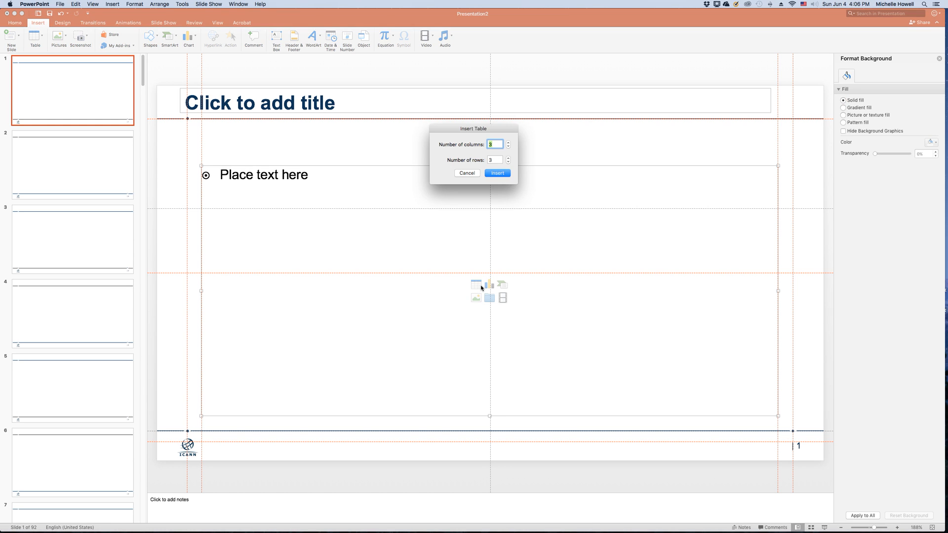
{"action": "type", "text": "10"}
{"action": "key", "text": "Tab"}
{"action": "type", "text": "10"}
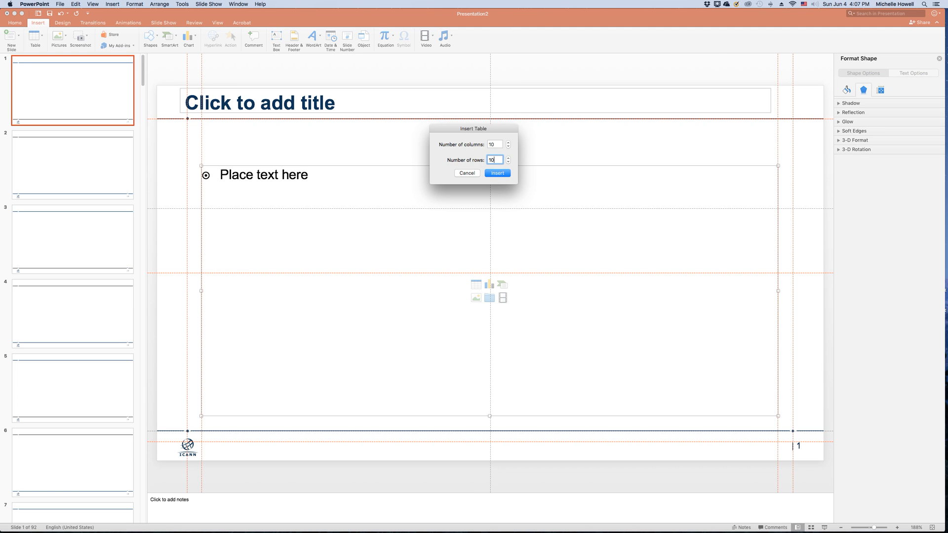
{"action": "left_click", "coordinate": [497, 173]}
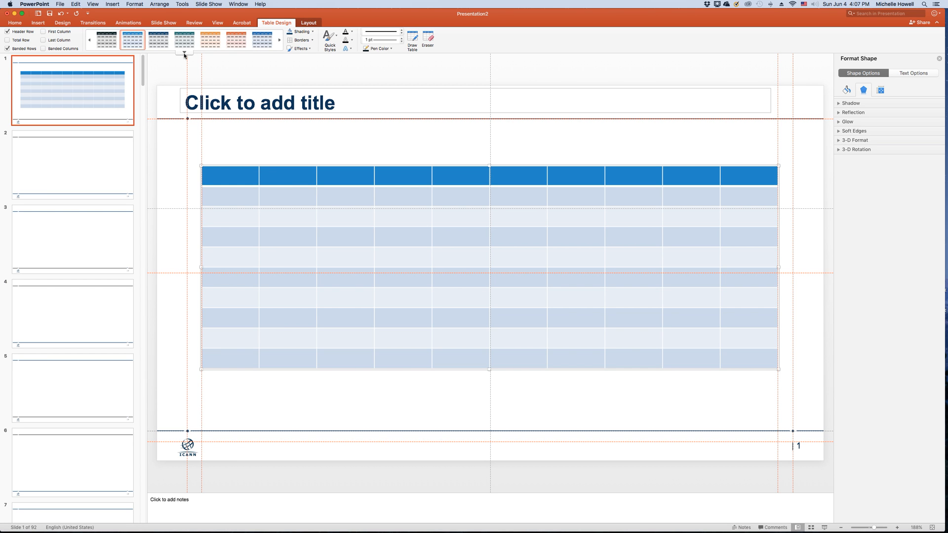
- Browse the available table styles and turn on First Column formatting for the table
{"action": "left_click", "coordinate": [184, 52]}
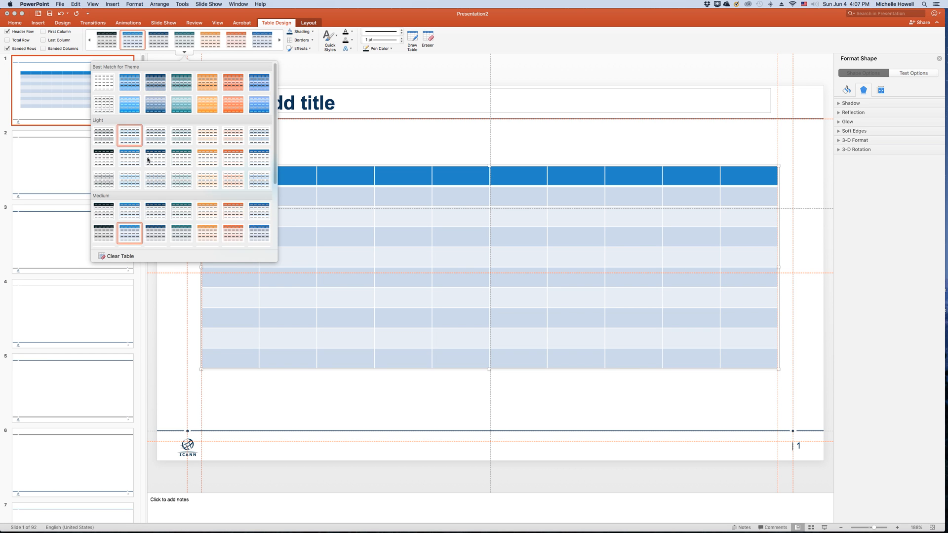
{"action": "left_click_drag", "start_coordinate": [275, 97], "coordinate": [274, 160]}
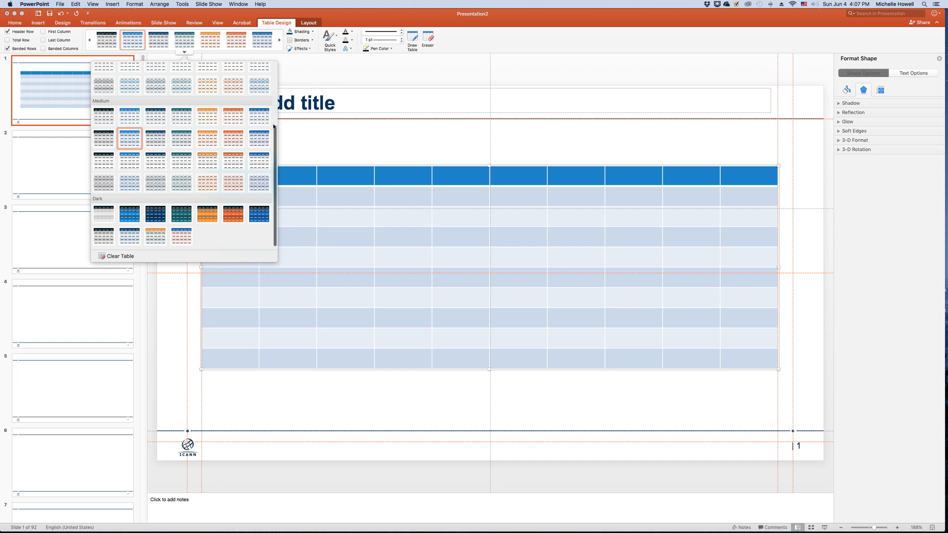
{"action": "left_click_drag", "start_coordinate": [275, 136], "coordinate": [290, 66]}
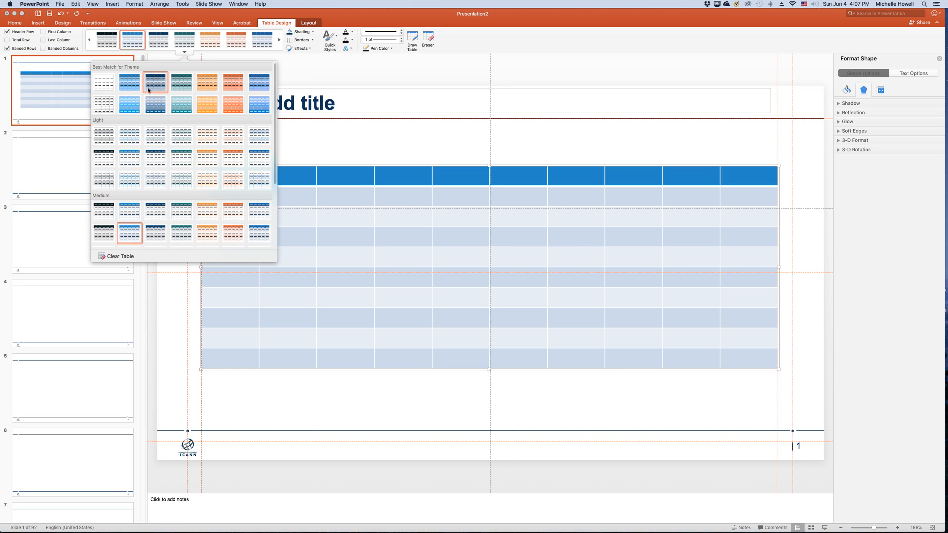
{"action": "left_click", "coordinate": [43, 33]}
{"action": "left_click", "coordinate": [44, 32]}
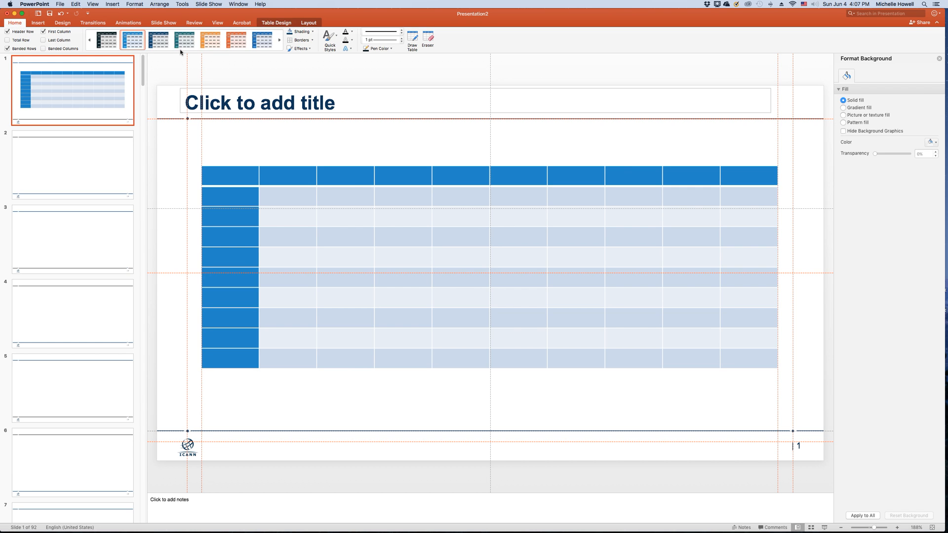
- Review the table styles with First Column formatting and turn that option off again
{"action": "left_click", "coordinate": [230, 167]}
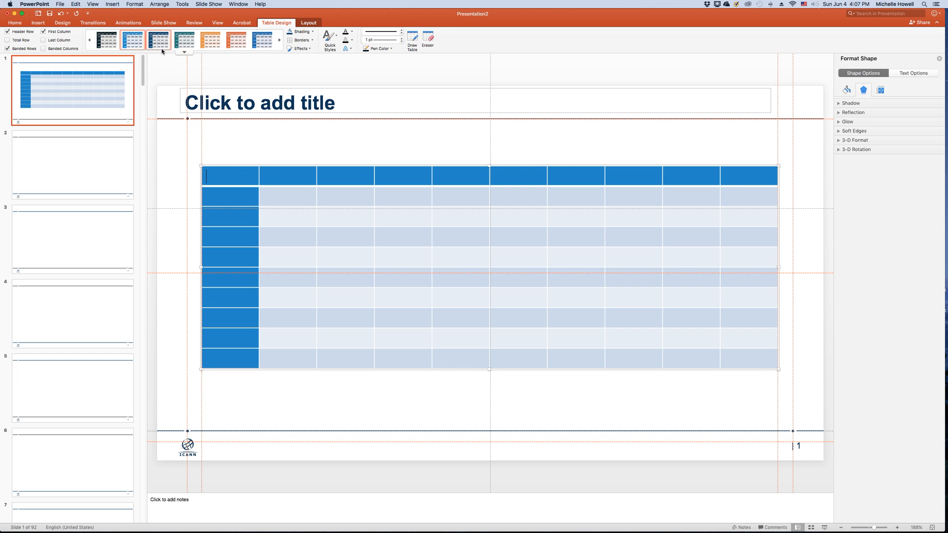
{"action": "left_click", "coordinate": [185, 53]}
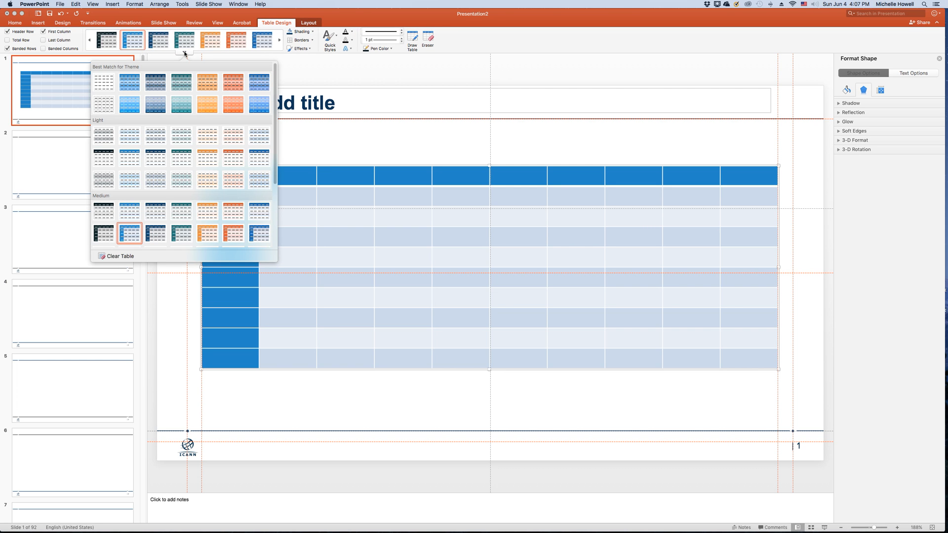
{"action": "left_click_drag", "start_coordinate": [276, 88], "coordinate": [276, 127]}
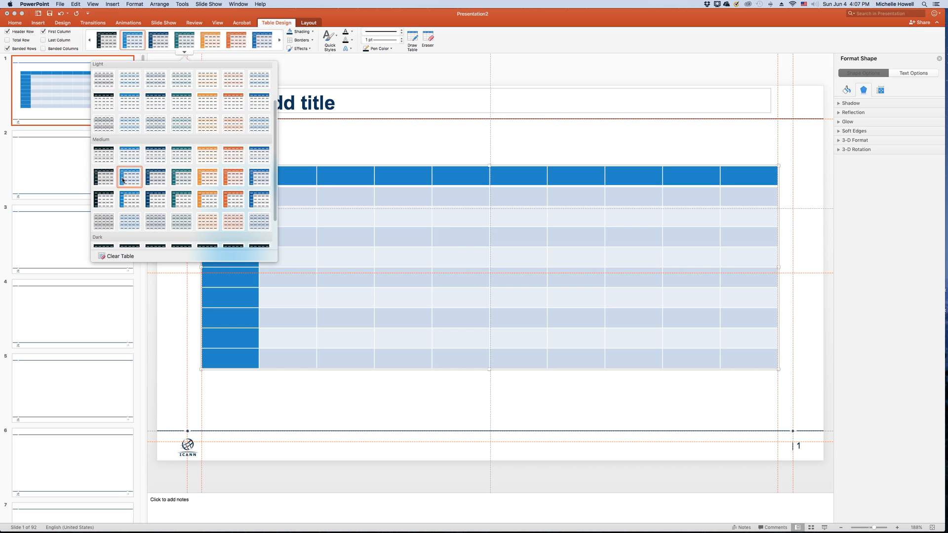
{"action": "left_click", "coordinate": [56, 34]}
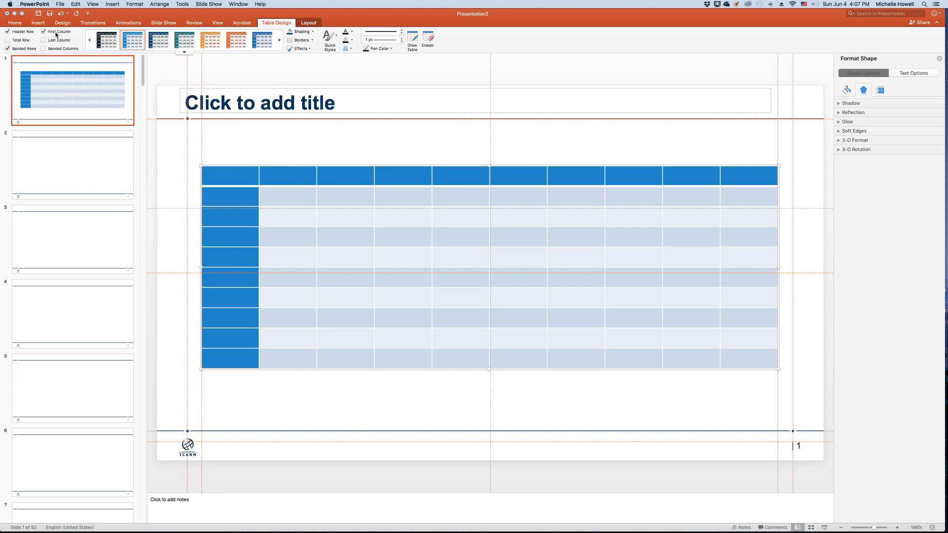
{"action": "left_click", "coordinate": [44, 31]}
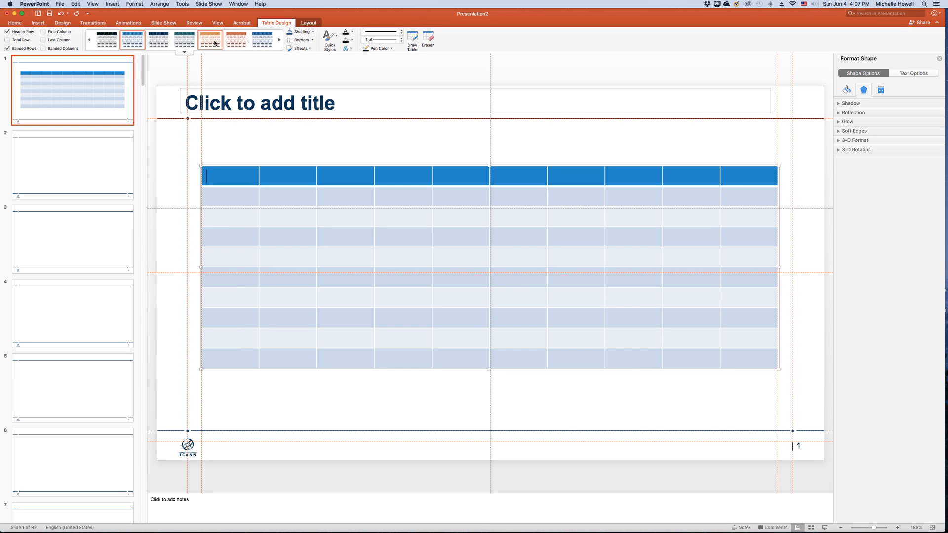
- Turn on First Column, turn off Banded Rows, and check the table styles for that combination
{"action": "left_click", "coordinate": [61, 33]}
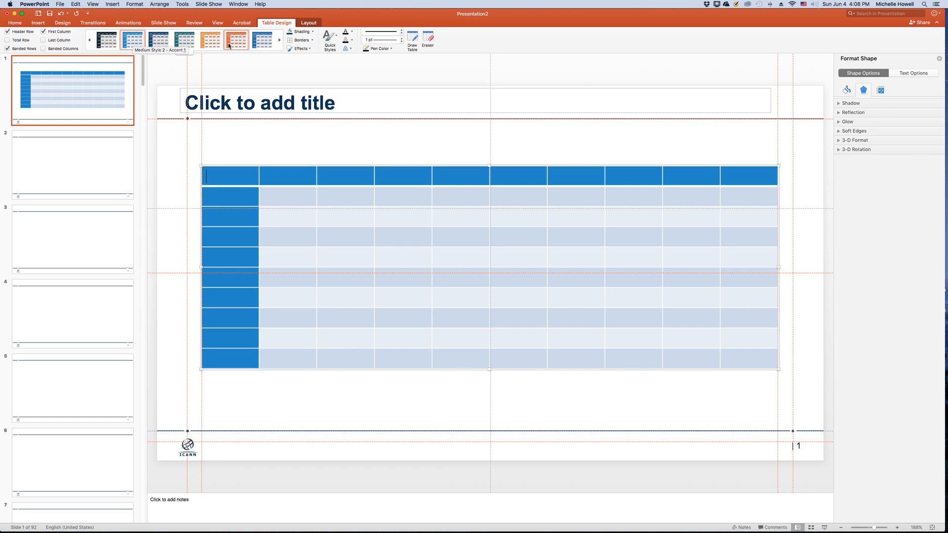
{"action": "left_click", "coordinate": [21, 48]}
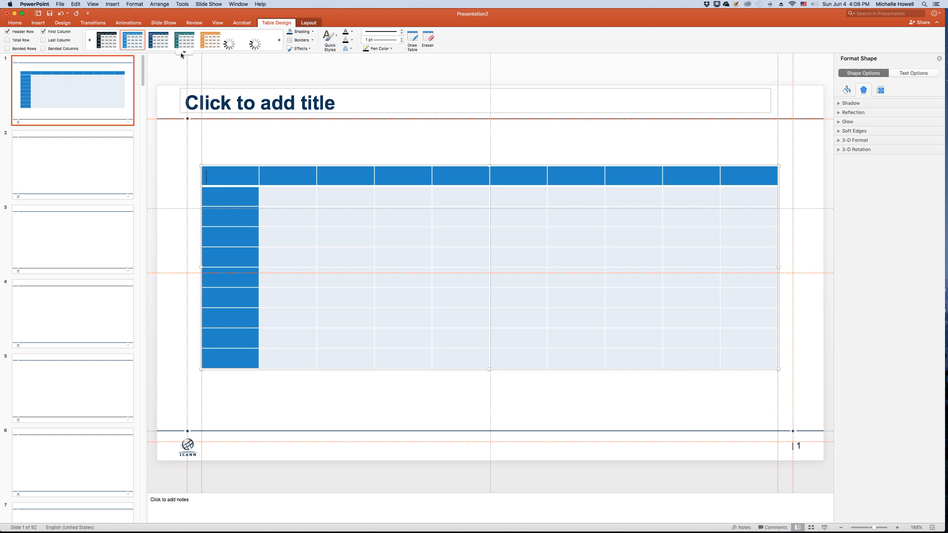
{"action": "left_click", "coordinate": [183, 53]}
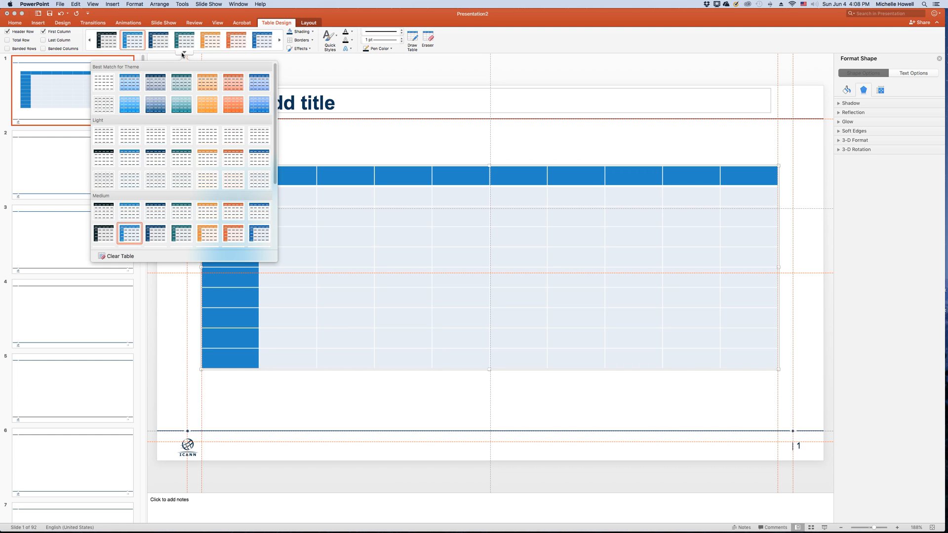
{"action": "left_click", "coordinate": [71, 53]}
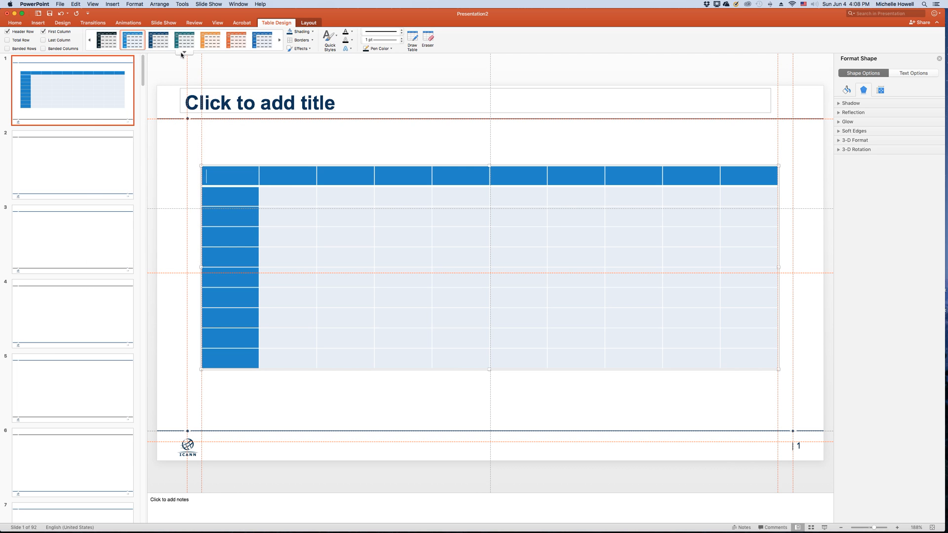
- Turn on Banded Columns for the table and review the table styles with column banding
{"action": "left_click", "coordinate": [183, 52]}
{"action": "left_click", "coordinate": [64, 54]}
{"action": "left_click", "coordinate": [48, 49]}
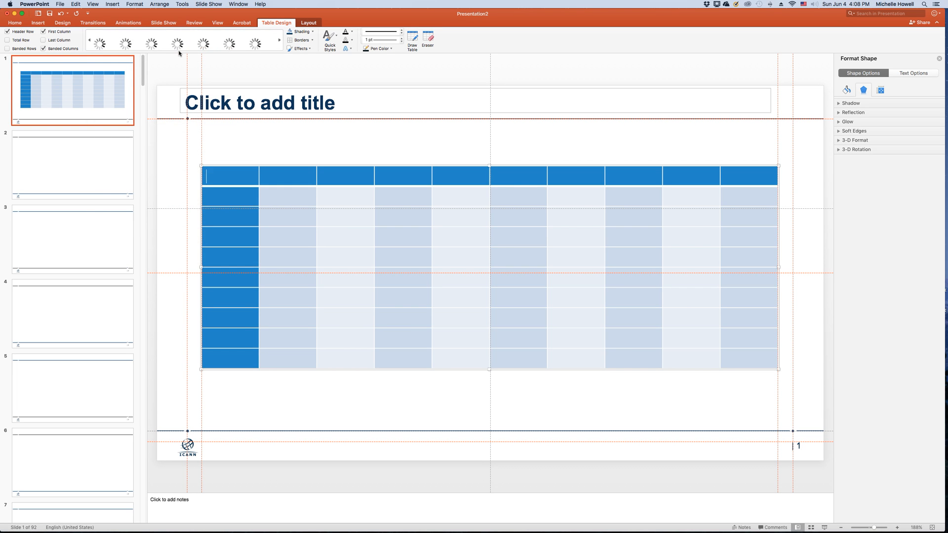
{"action": "left_click", "coordinate": [186, 54]}
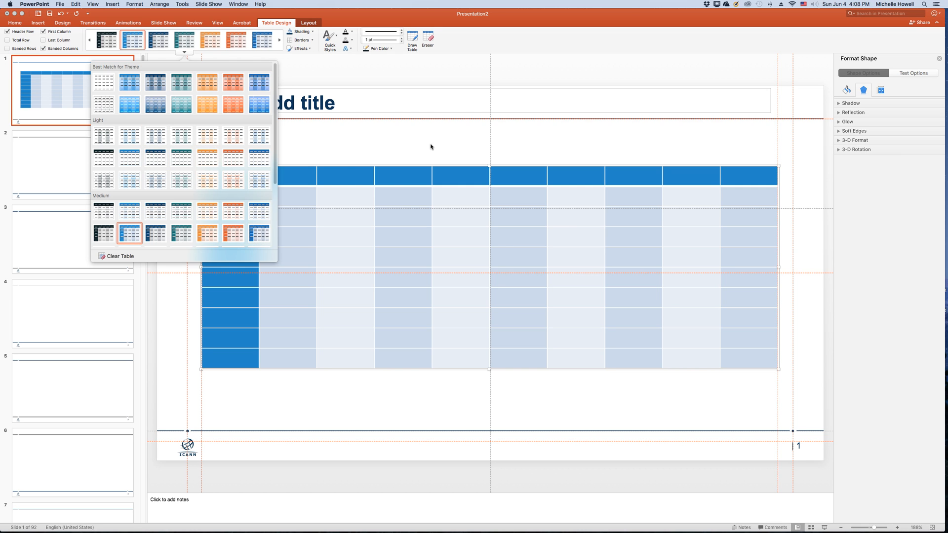
{"action": "left_click", "coordinate": [406, 144]}
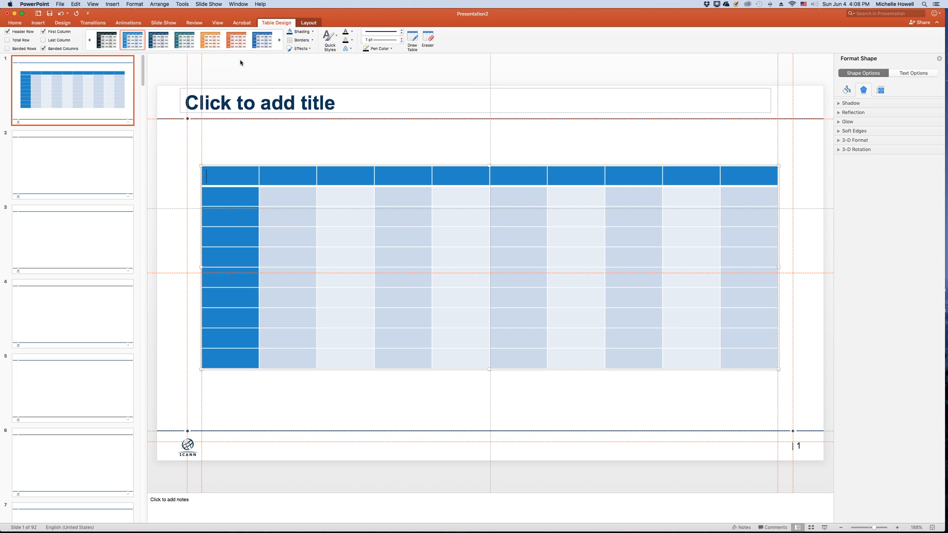
- Turn off Banded Columns, Header Row and First Column, and turn on Banded Rows for the table
{"action": "left_click", "coordinate": [59, 49]}
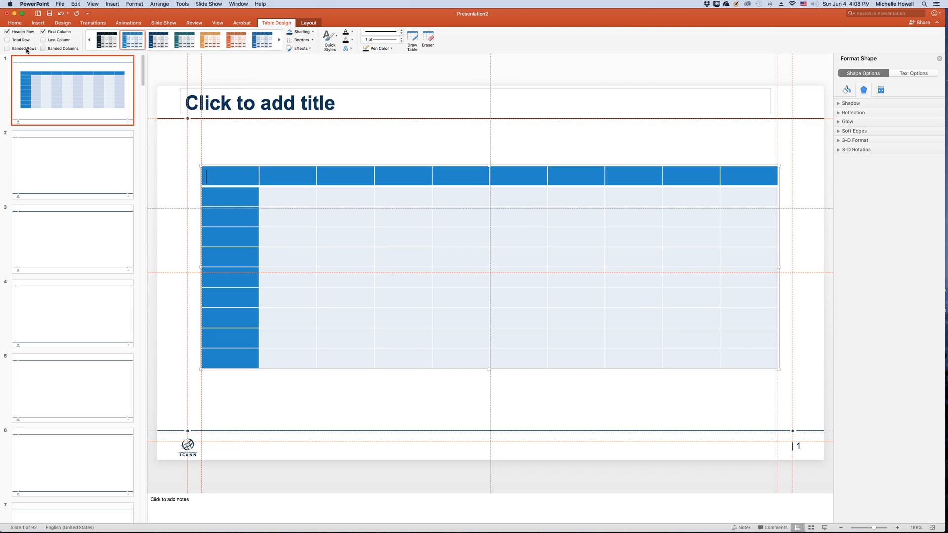
{"action": "left_click", "coordinate": [26, 49]}
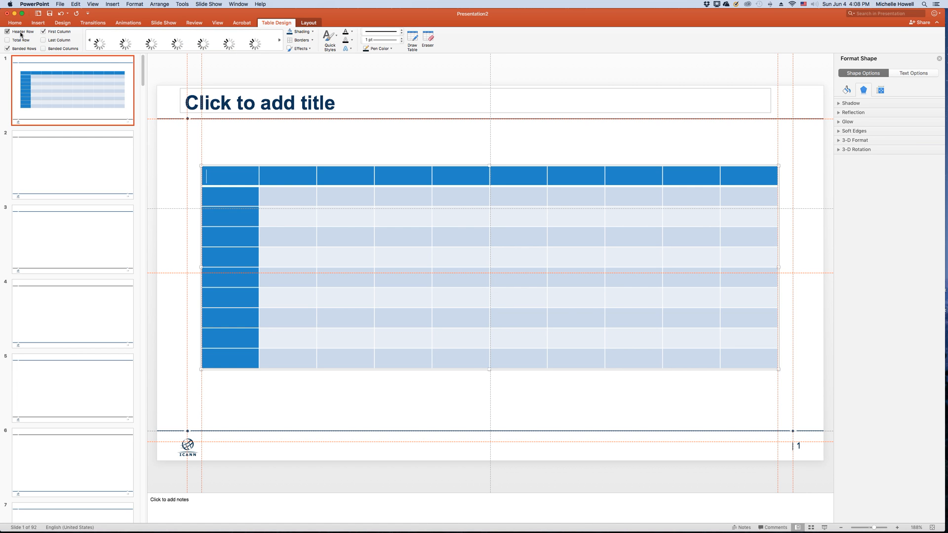
{"action": "left_click", "coordinate": [21, 33]}
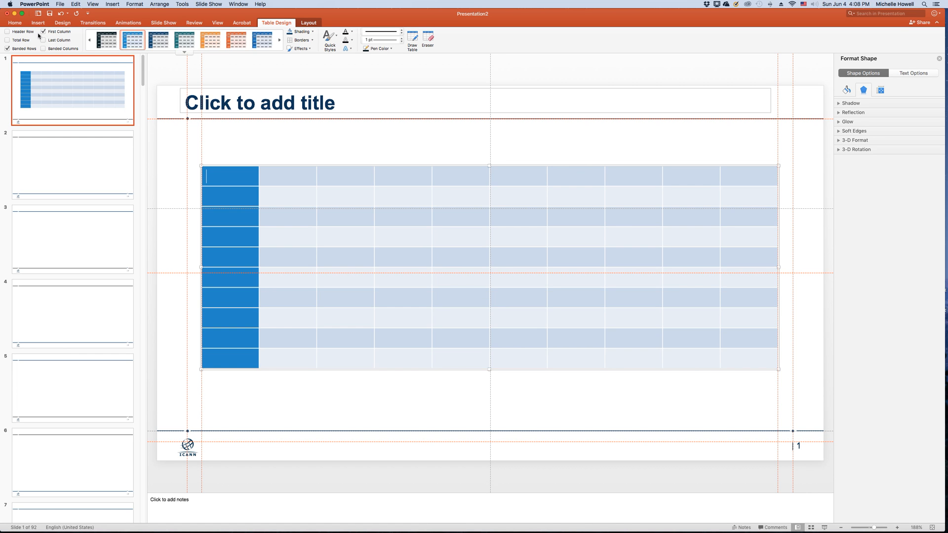
{"action": "left_click", "coordinate": [53, 33]}
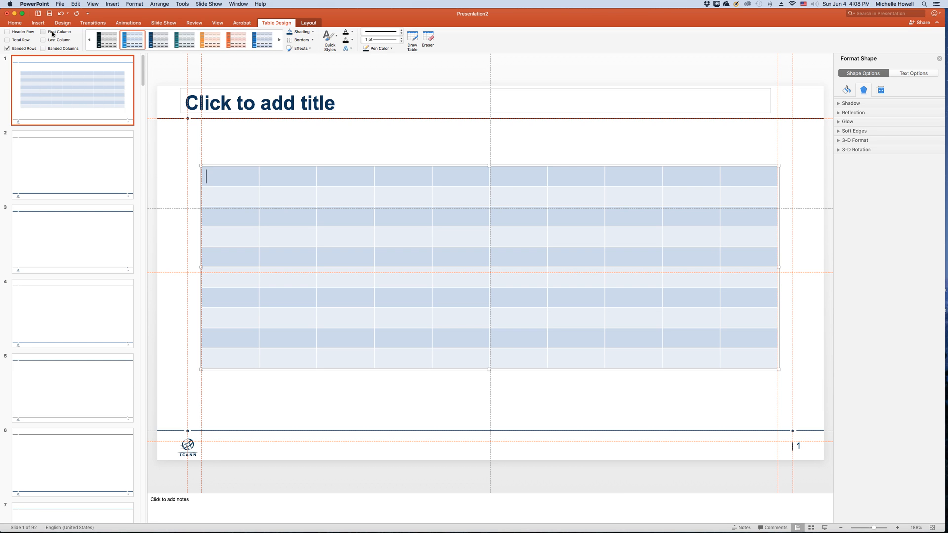
- Apply the blue table style from the second row of the Light group, with Header Row, First Column and Banded Columns turned on
{"action": "left_click", "coordinate": [184, 53]}
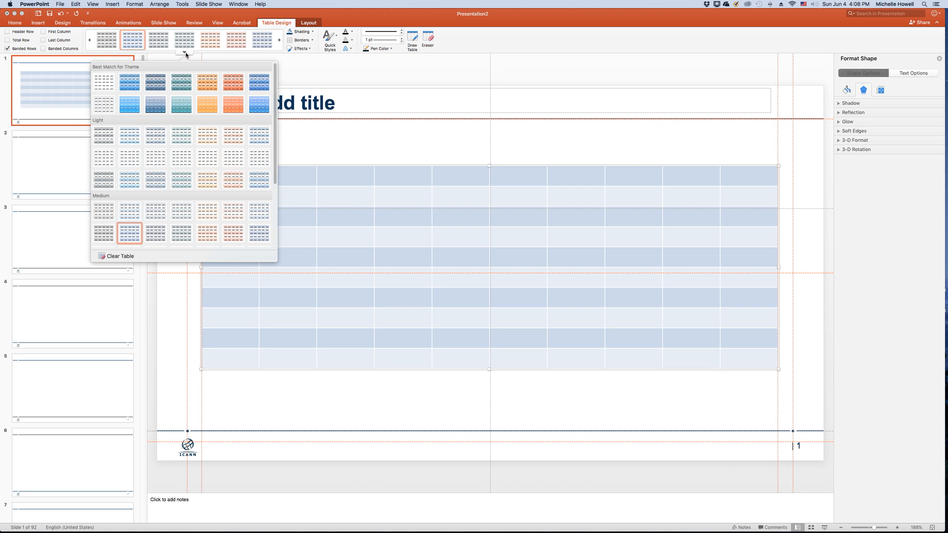
{"action": "left_click", "coordinate": [127, 159]}
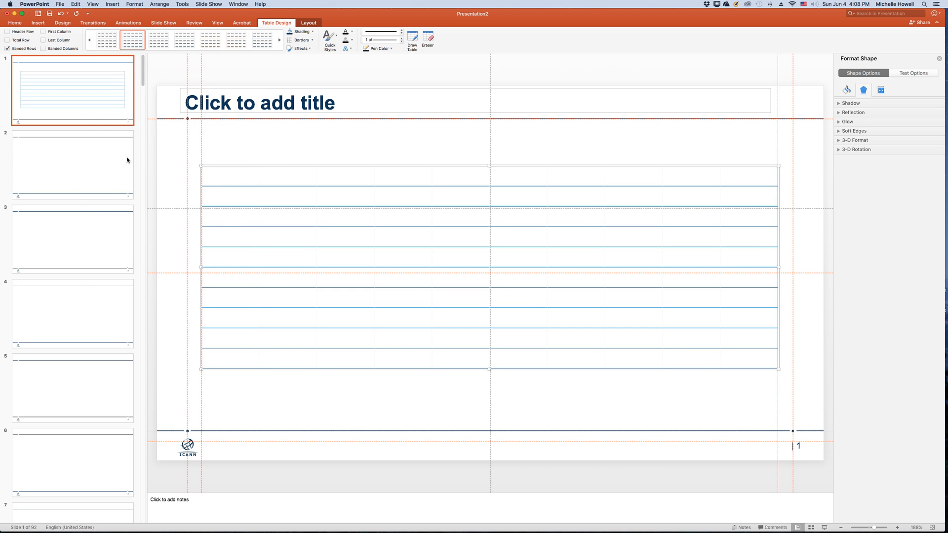
{"action": "left_click", "coordinate": [22, 34]}
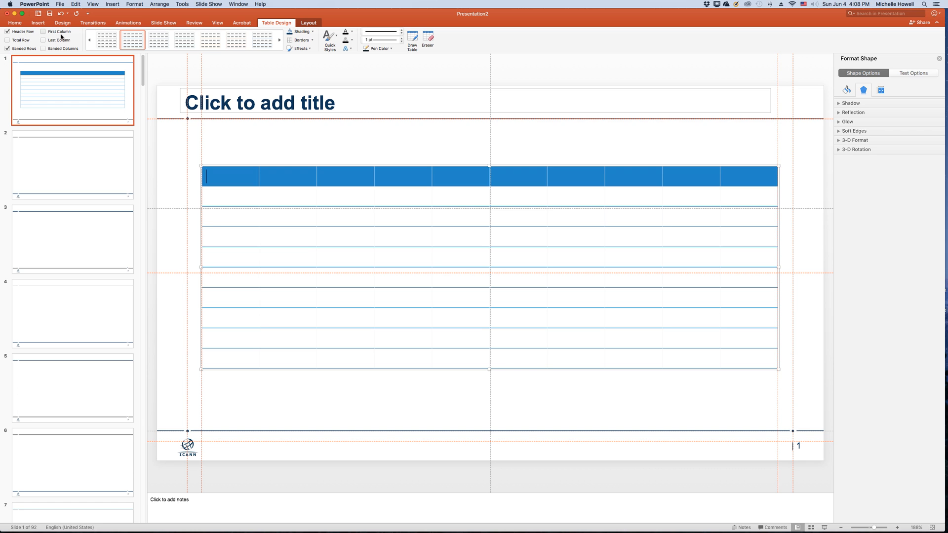
{"action": "left_click", "coordinate": [61, 32]}
{"action": "left_click", "coordinate": [43, 48]}
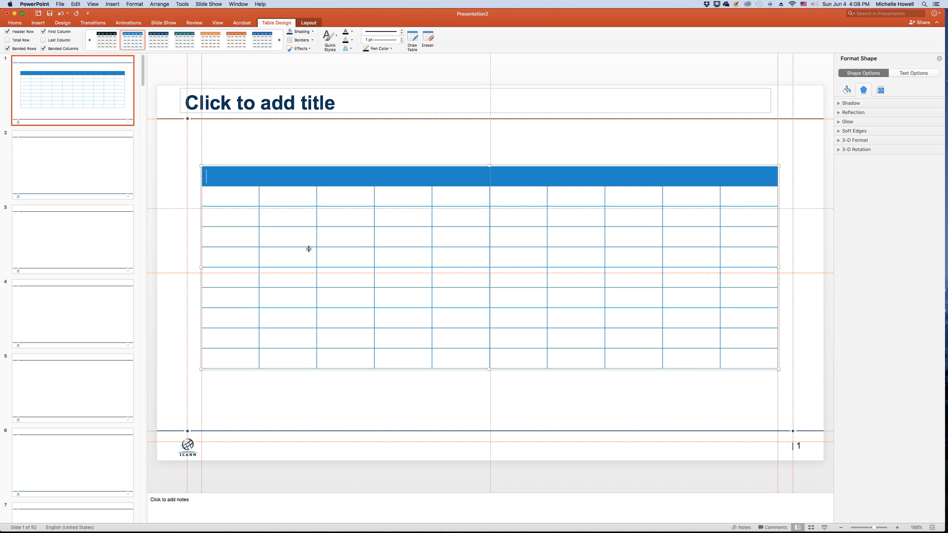
- Insert a Stacked Line chart in the content placeholder of slide 2
{"action": "key", "text": "Page_Down"}
{"action": "left_click", "coordinate": [169, 245]}
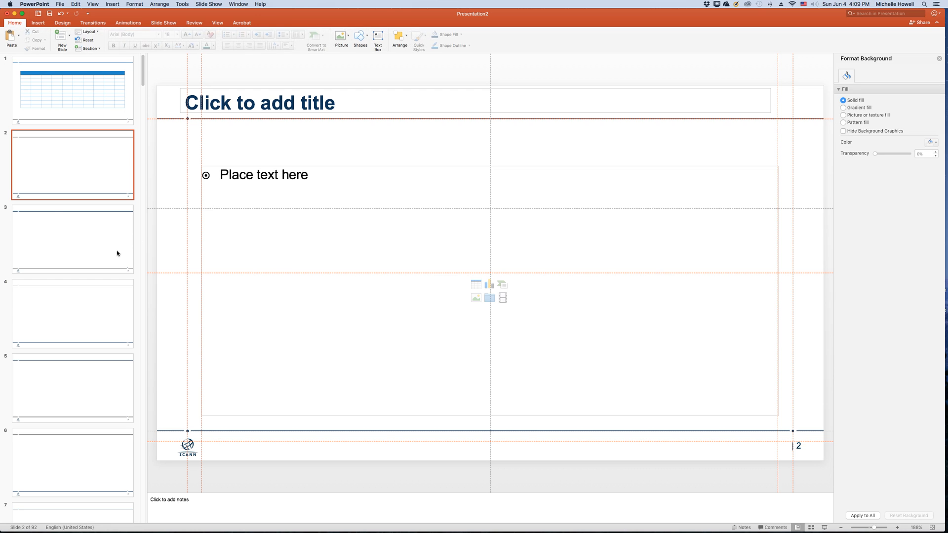
{"action": "left_click", "coordinate": [51, 176]}
{"action": "scroll", "coordinate": [53, 175], "scroll_direction": "down", "scroll_amount": 1}
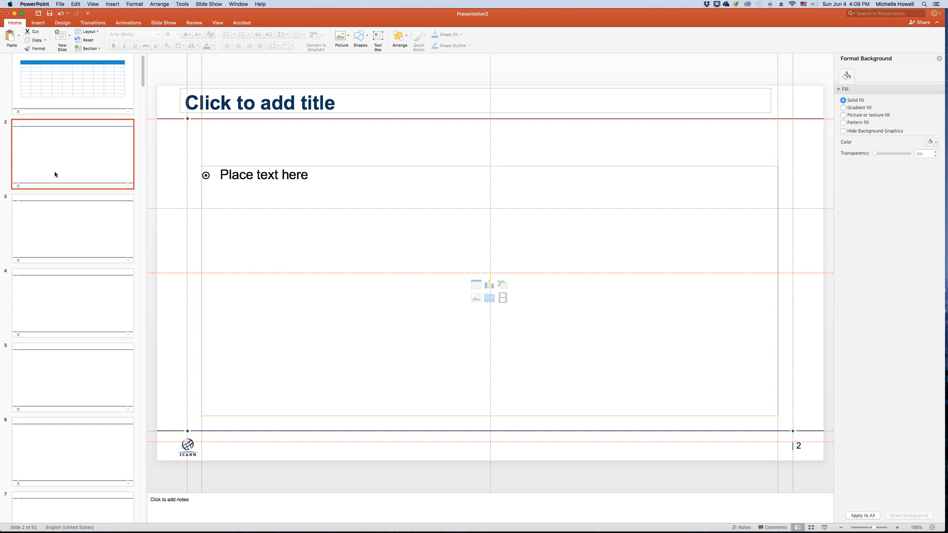
{"action": "left_click", "coordinate": [491, 286]}
{"action": "left_click", "coordinate": [491, 288]}
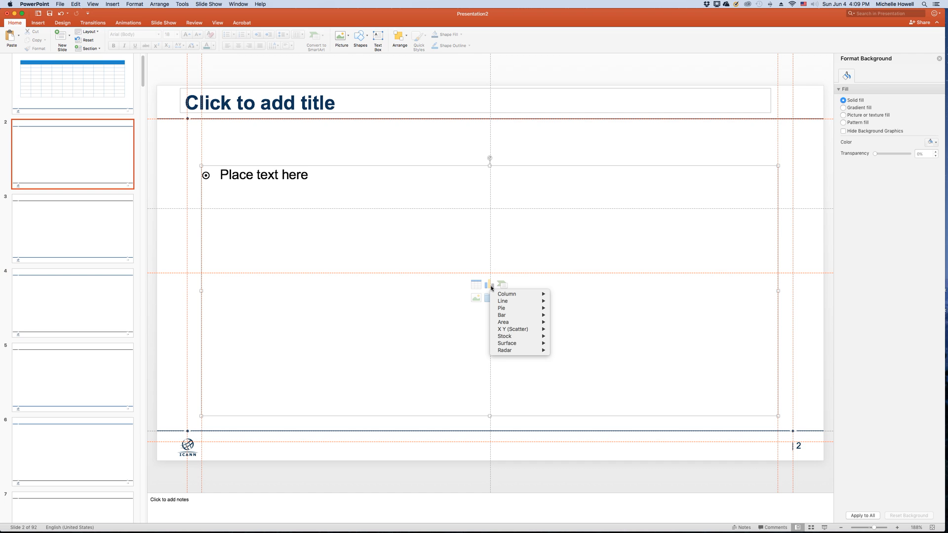
{"action": "mouse_move", "coordinate": [516, 295]}
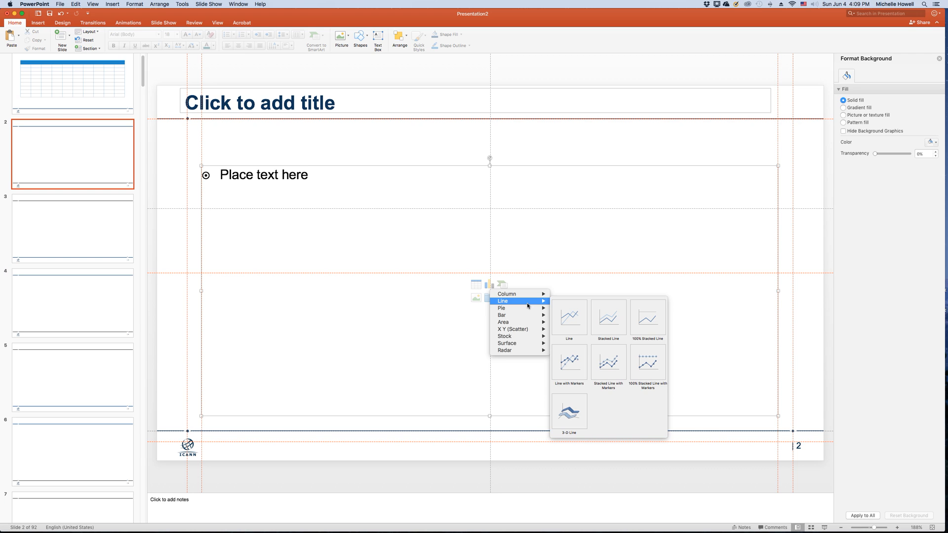
{"action": "left_click", "coordinate": [613, 320]}
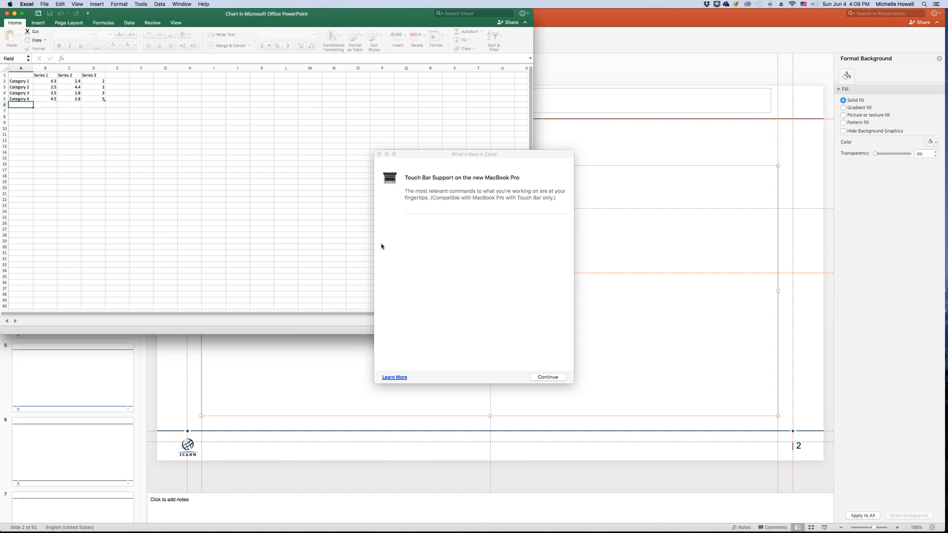
- Close the chart's data workbook and apply the quick layout with a data table and vertical axis title to the chart
{"action": "left_click", "coordinate": [536, 378]}
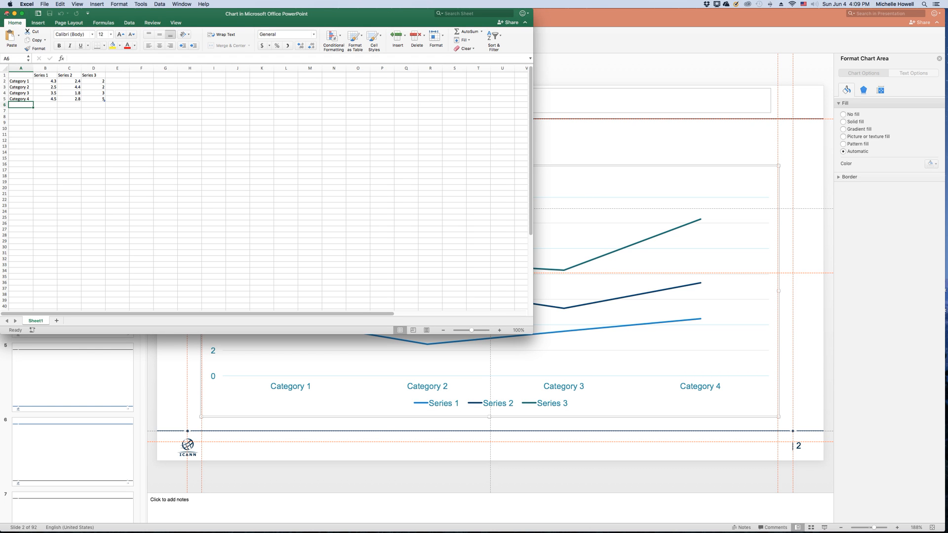
{"action": "left_click", "coordinate": [7, 13]}
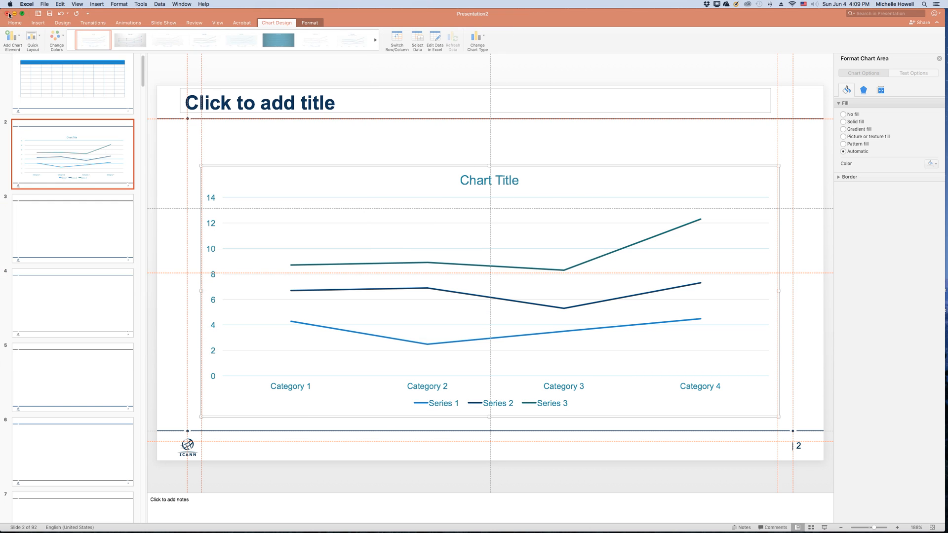
{"action": "left_click", "coordinate": [249, 163]}
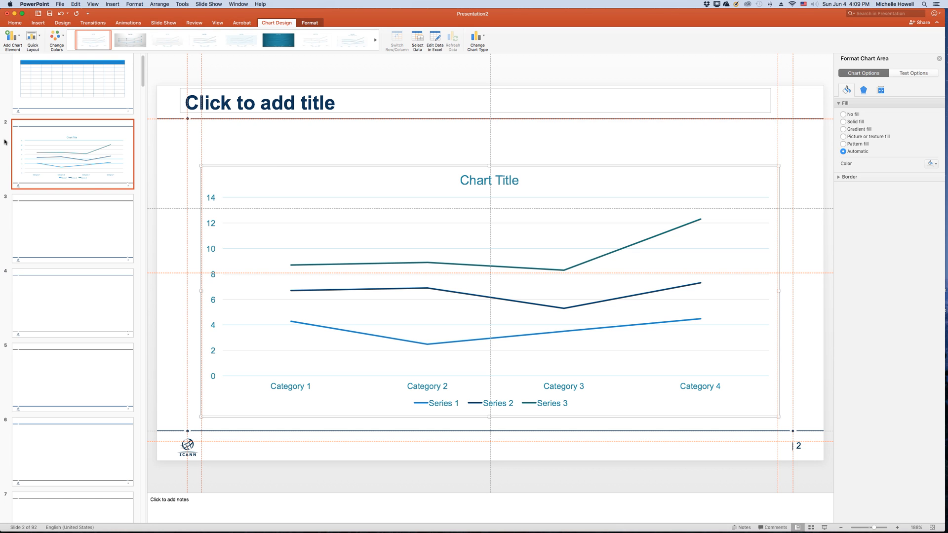
{"action": "left_click", "coordinate": [32, 37]}
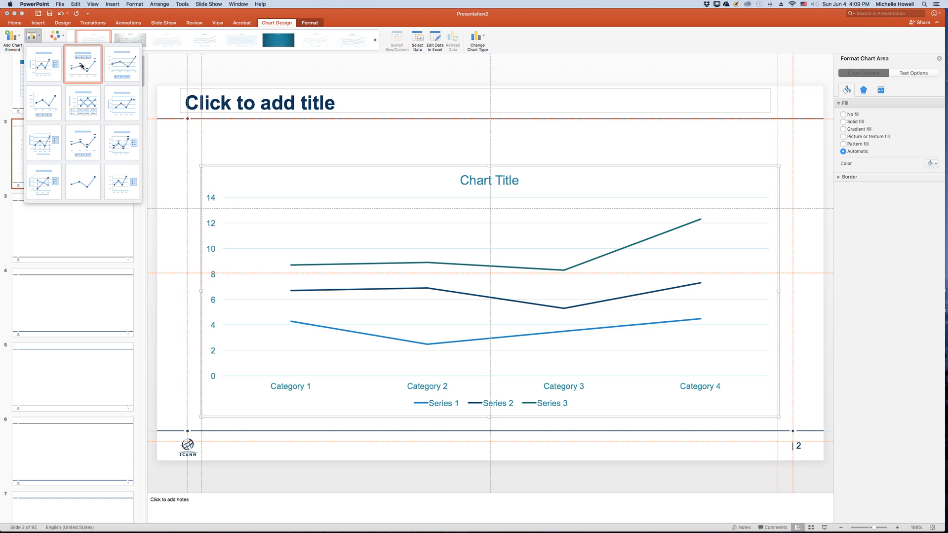
{"action": "left_click", "coordinate": [86, 98]}
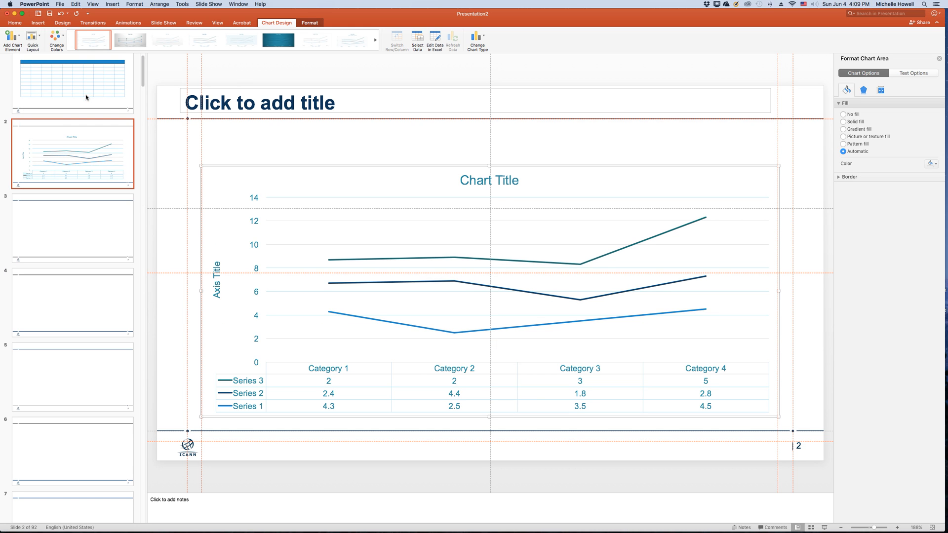
- Try the second Colorful palette on the chart's lines and settle on the teal Monochromatic palette
{"action": "left_click", "coordinate": [63, 36]}
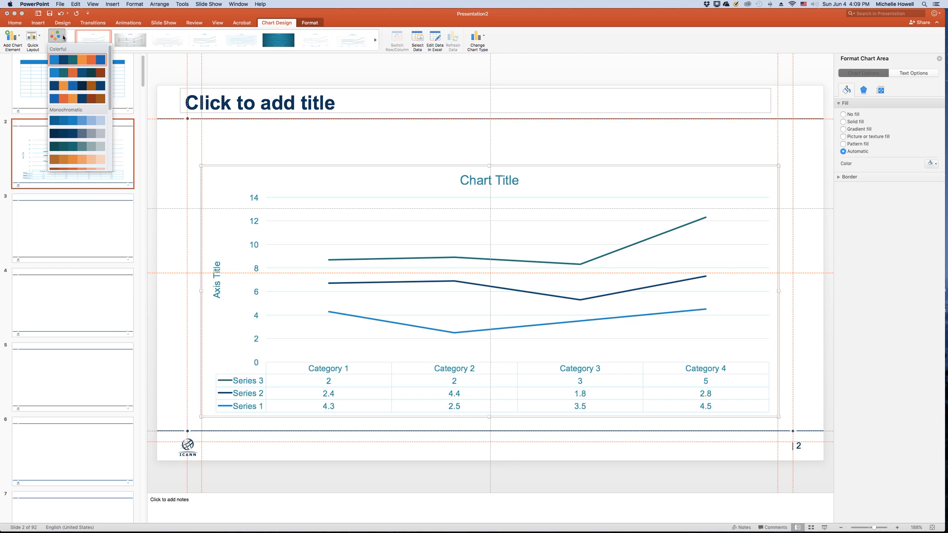
{"action": "left_click", "coordinate": [71, 76]}
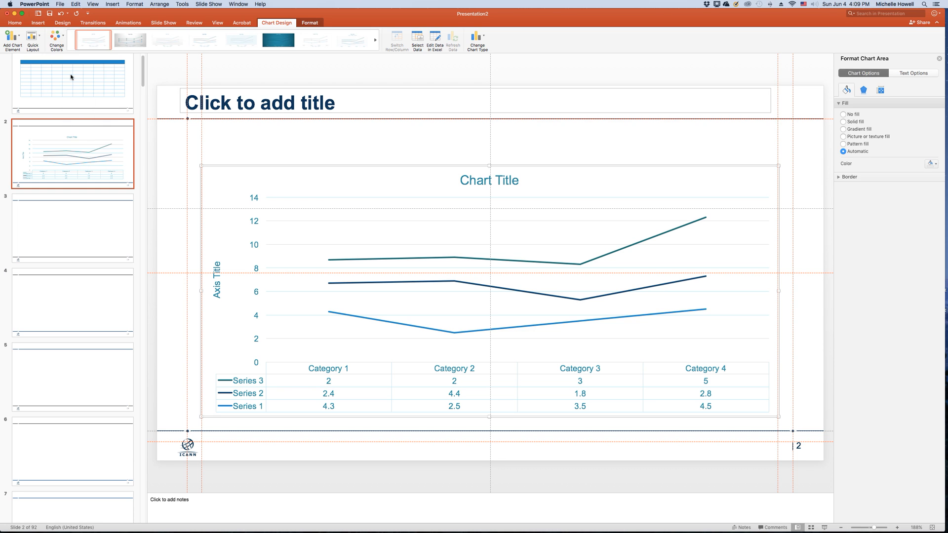
{"action": "left_click", "coordinate": [62, 47]}
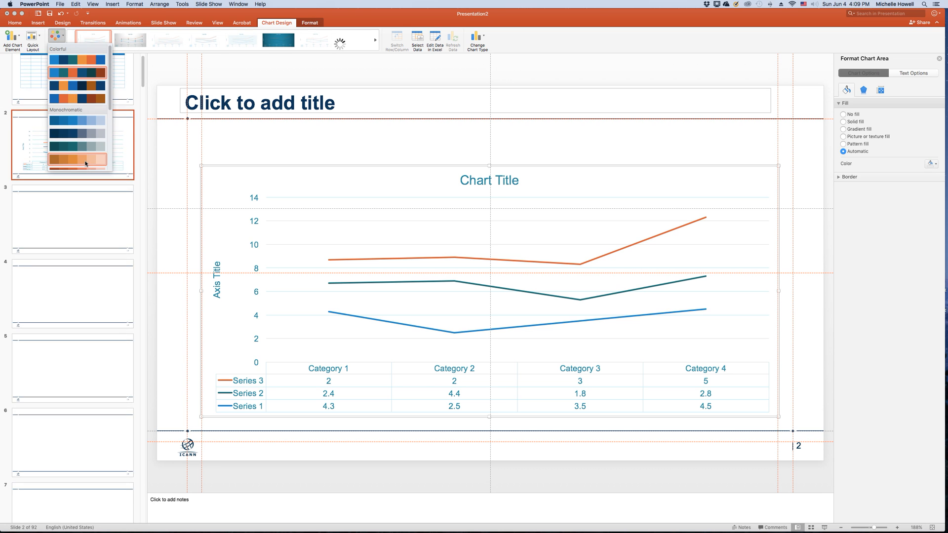
{"action": "left_click", "coordinate": [89, 150]}
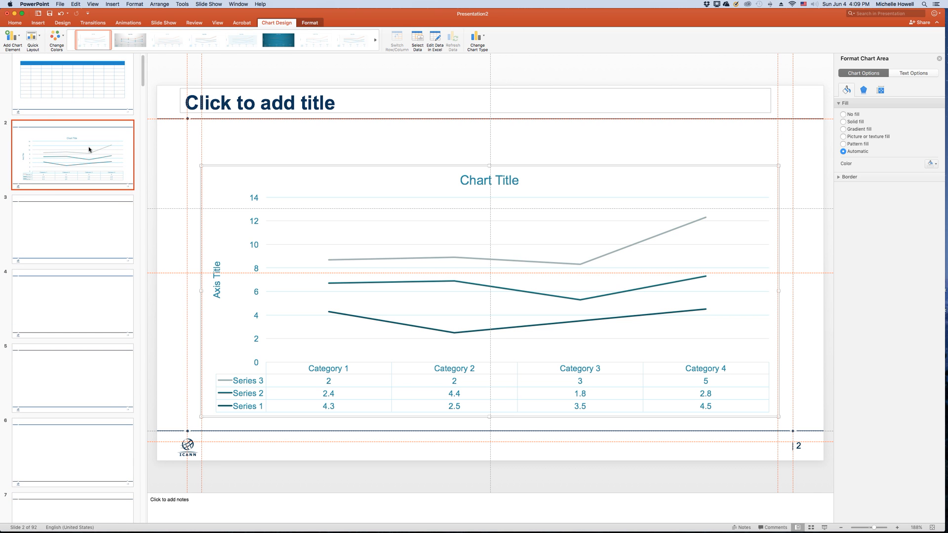
- Set the font color of all text in the slide 2 chart to the black theme color
{"action": "left_click", "coordinate": [16, 23]}
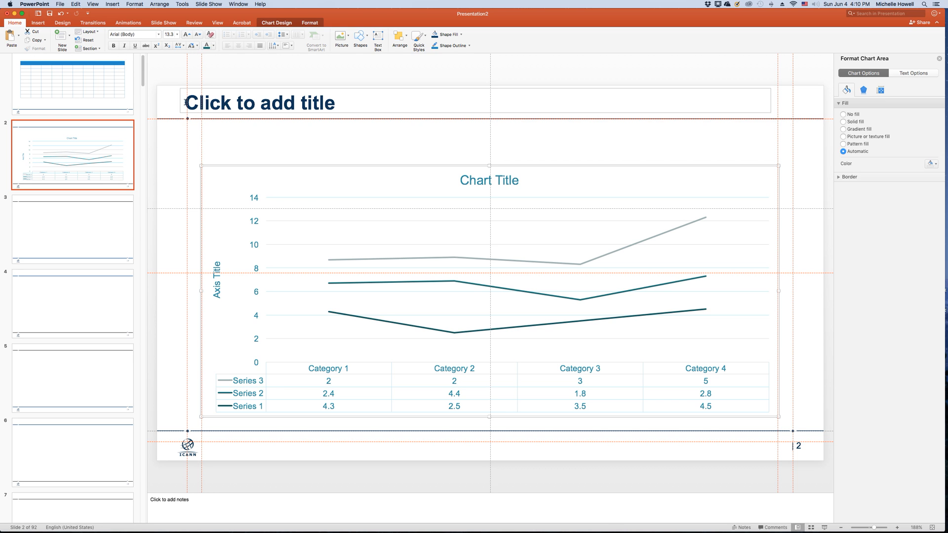
{"action": "left_click", "coordinate": [214, 50]}
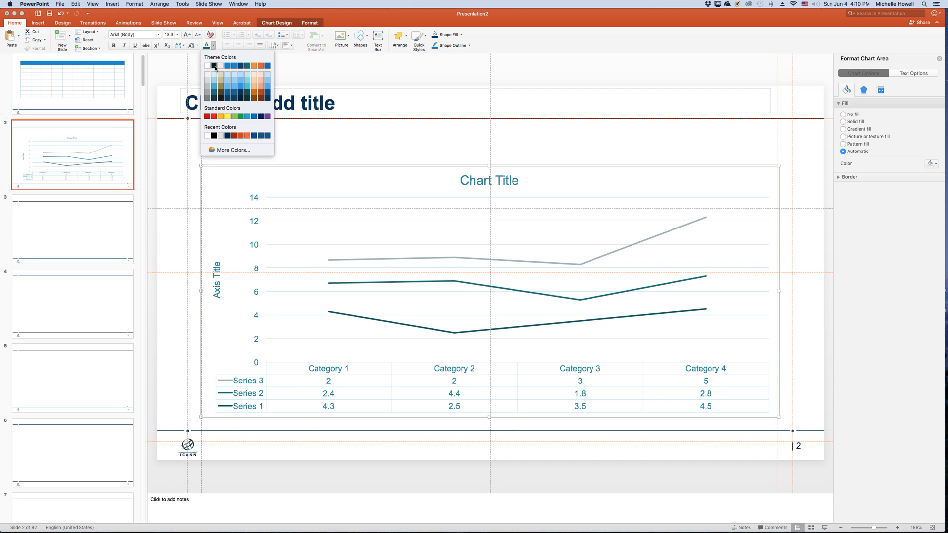
{"action": "left_click", "coordinate": [214, 66]}
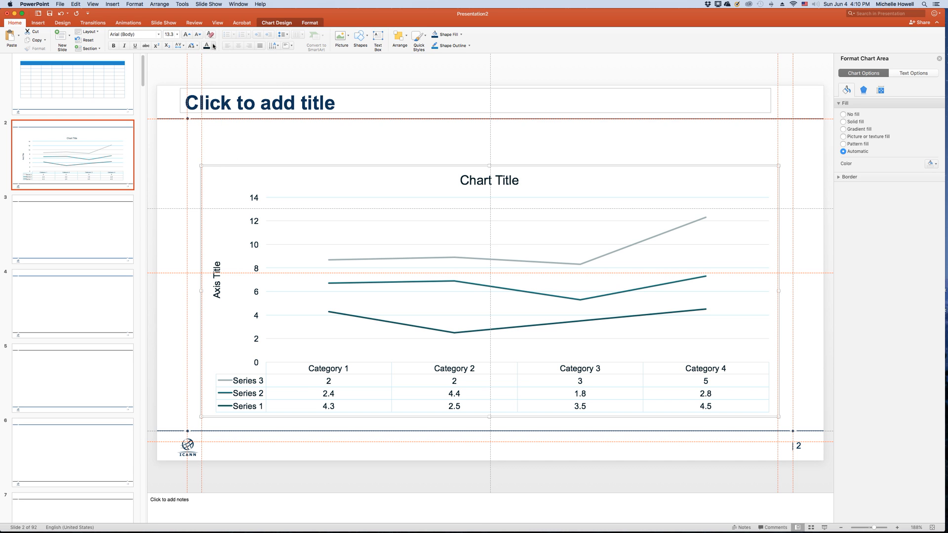
{"action": "left_click", "coordinate": [214, 46]}
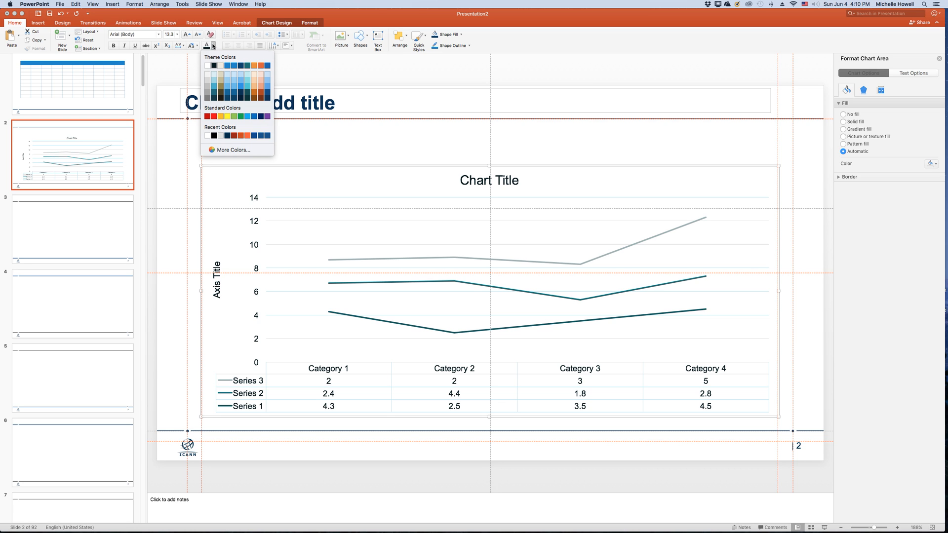
{"action": "left_click", "coordinate": [63, 24]}
{"action": "left_click", "coordinate": [62, 25]}
{"action": "left_click", "coordinate": [62, 25]}
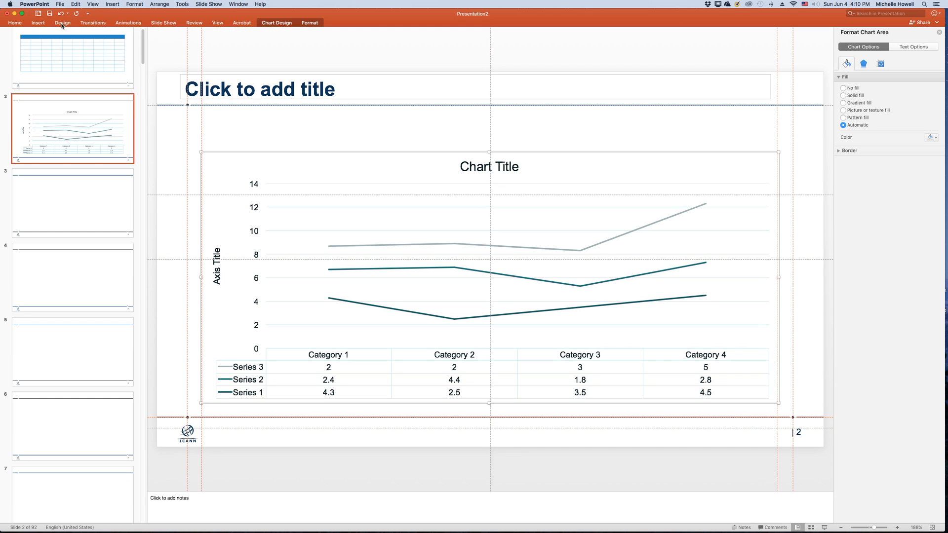
{"action": "left_click", "coordinate": [62, 24]}
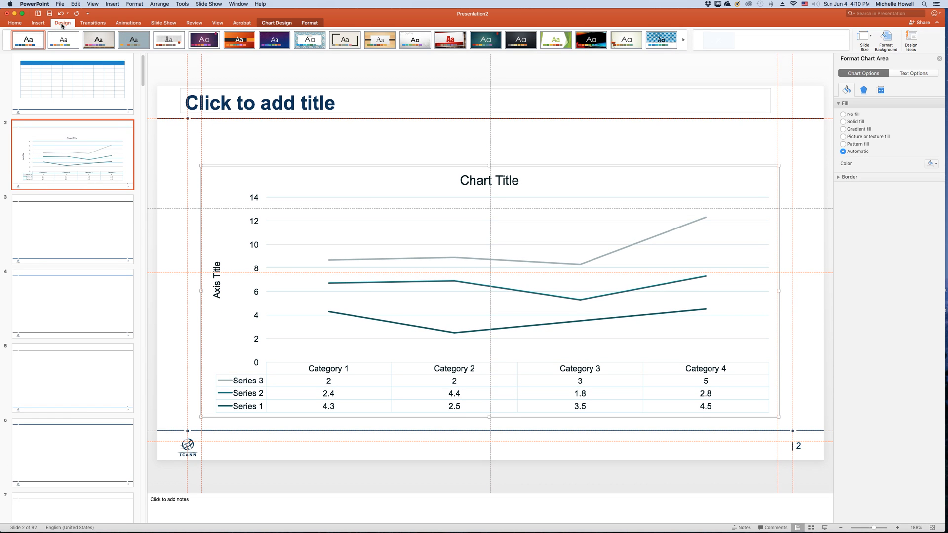
{"action": "left_click", "coordinate": [246, 131]}
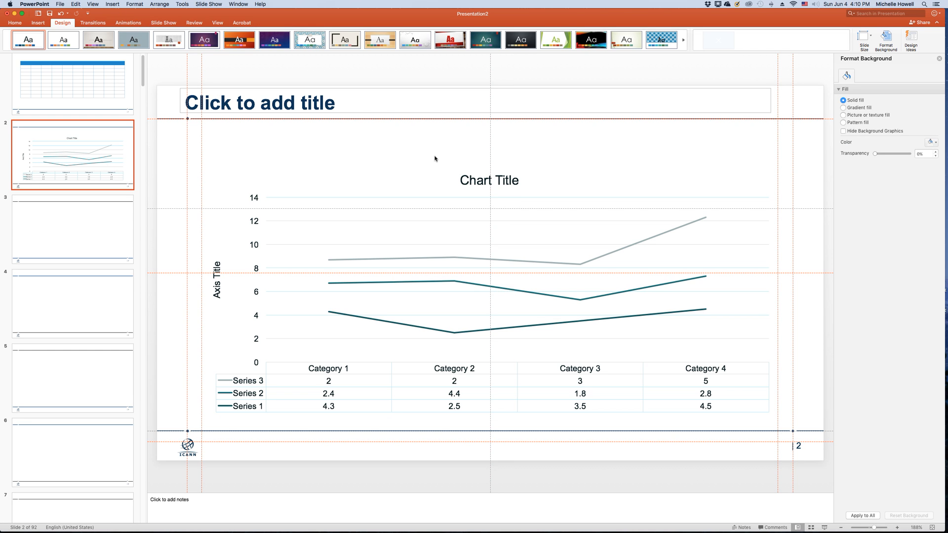
- Give the chart area on slide 2 a solid fill in a light gray theme color
{"action": "left_click", "coordinate": [410, 178]}
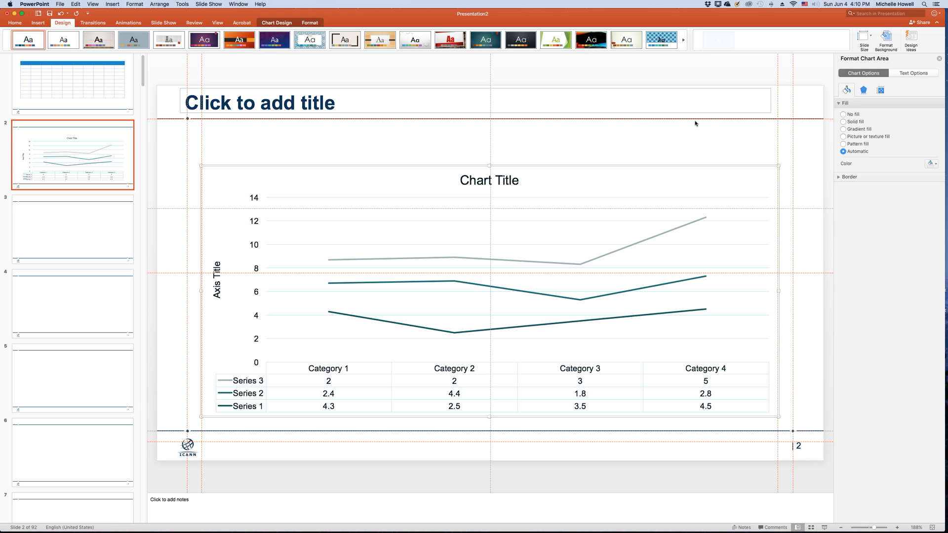
{"action": "left_click", "coordinate": [856, 123]}
{"action": "left_click", "coordinate": [932, 164]}
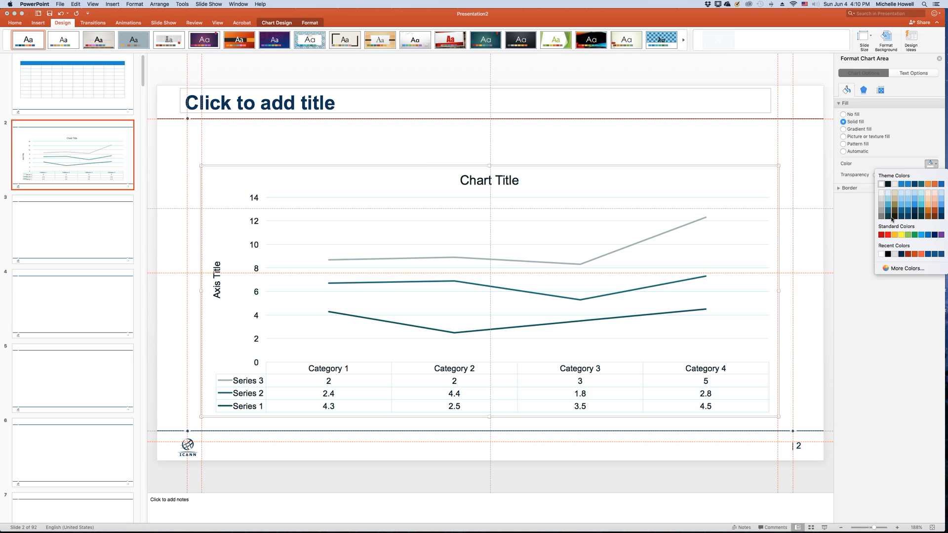
{"action": "left_click", "coordinate": [882, 203]}
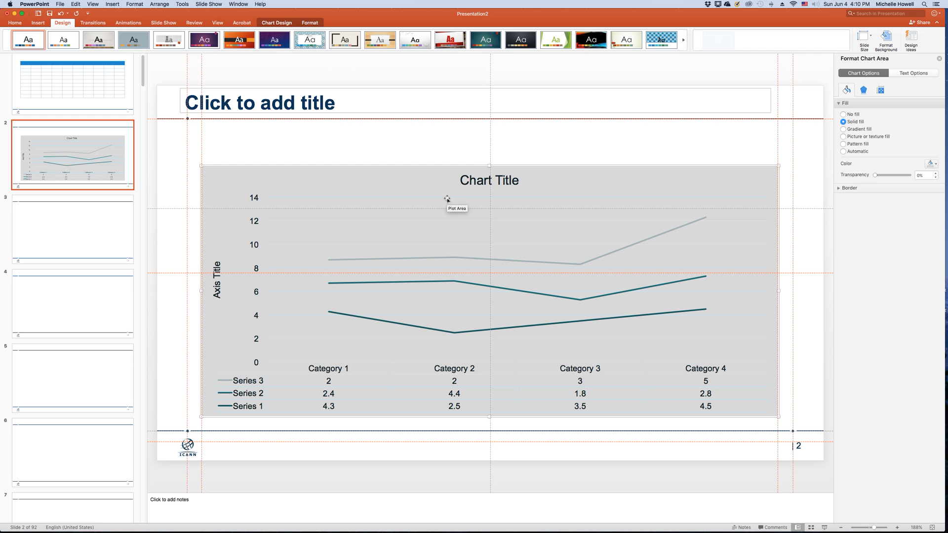
- Examine the chart's data source settings, cancel without changes and close the data workbook
{"action": "left_click", "coordinate": [369, 199]}
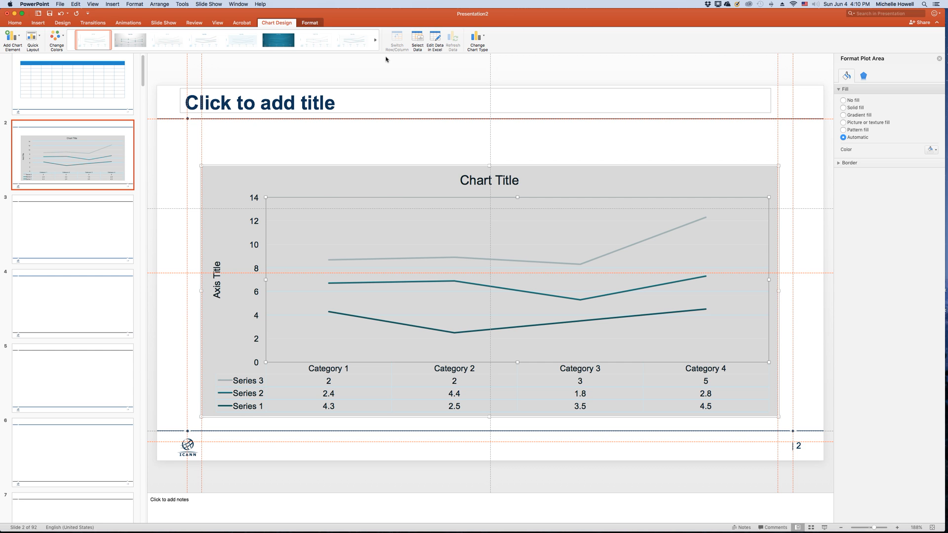
{"action": "left_click", "coordinate": [419, 41]}
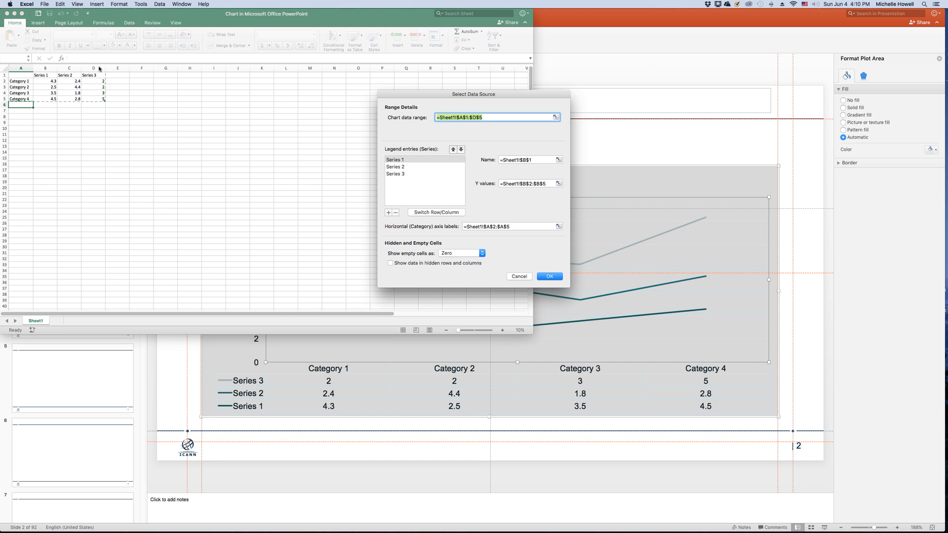
{"action": "left_click", "coordinate": [519, 277]}
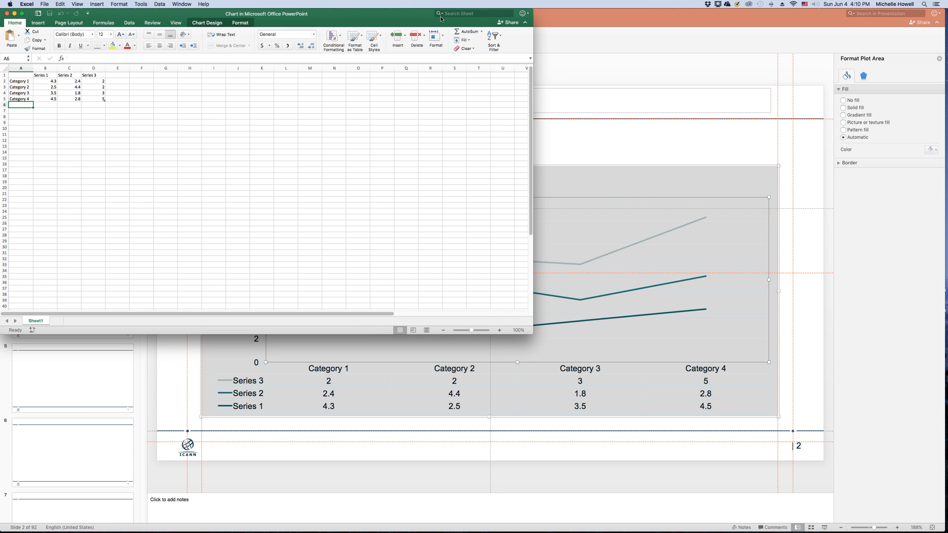
{"action": "left_click", "coordinate": [7, 14]}
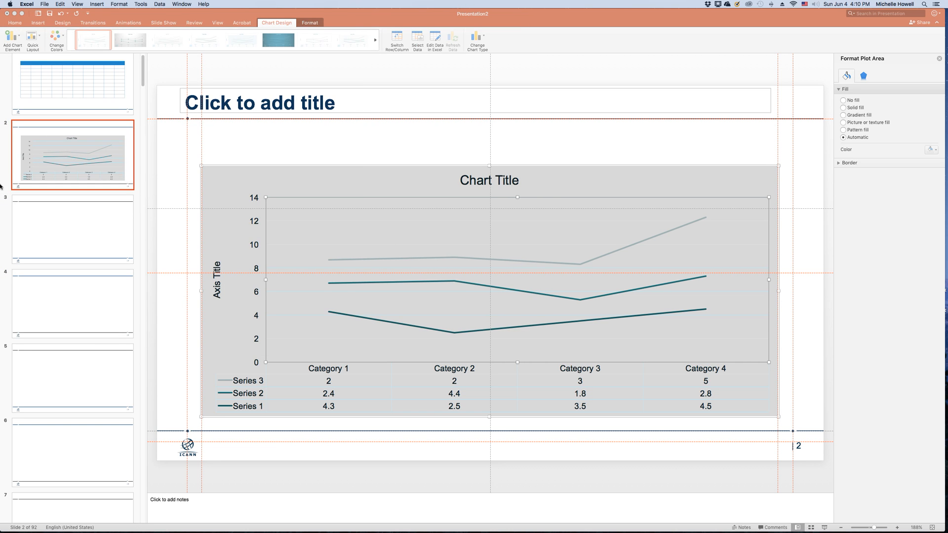
- Insert a Cycle SmartArt graphic with curved arrows between plain text entries in the content placeholder of slide 3
{"action": "left_click", "coordinate": [54, 215]}
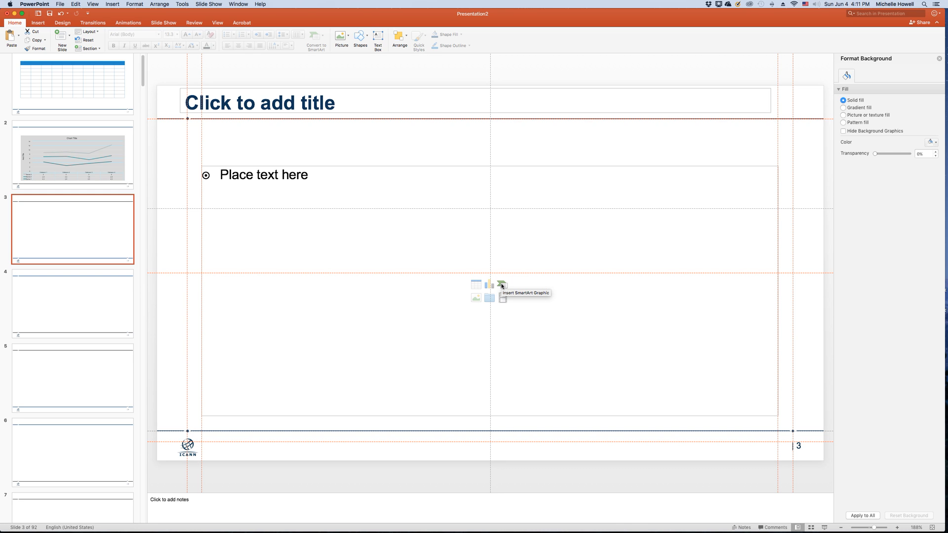
{"action": "left_click", "coordinate": [502, 286]}
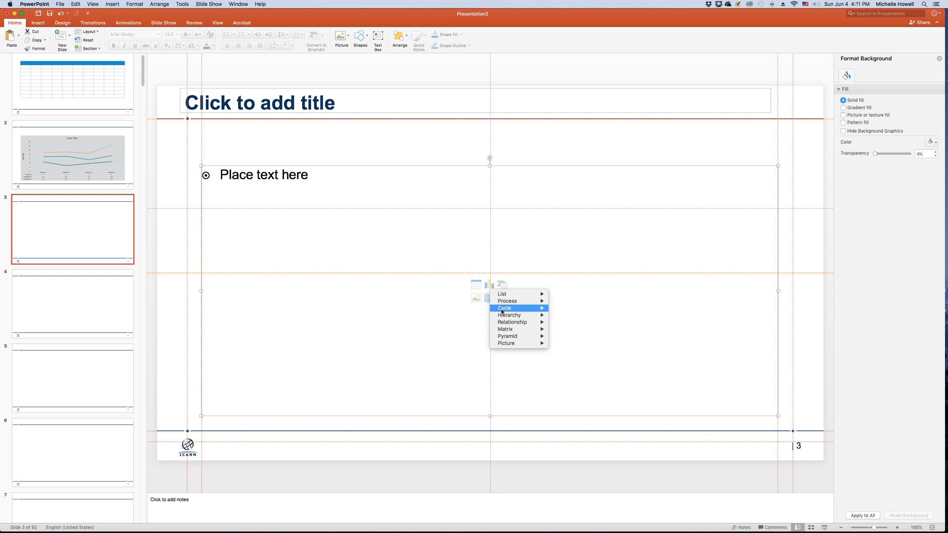
{"action": "mouse_move", "coordinate": [508, 322]}
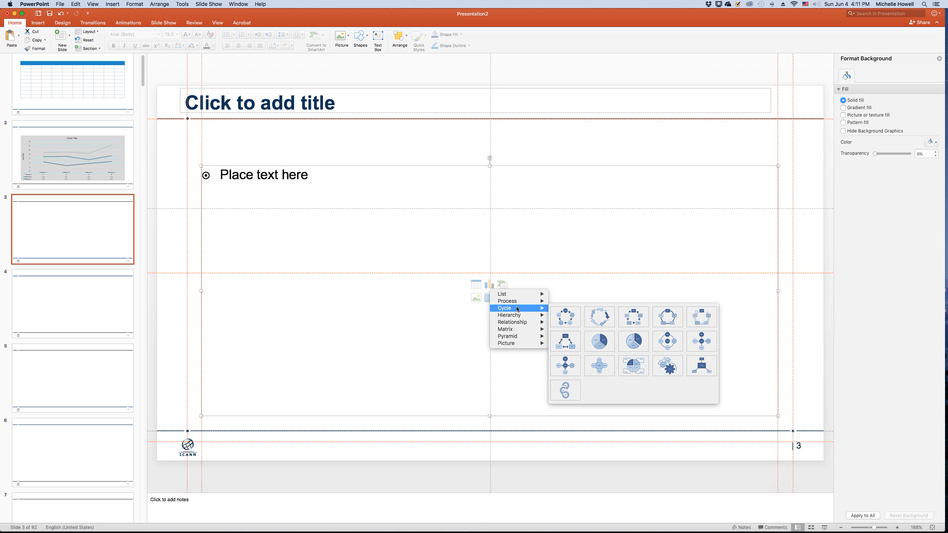
{"action": "left_click", "coordinate": [635, 321]}
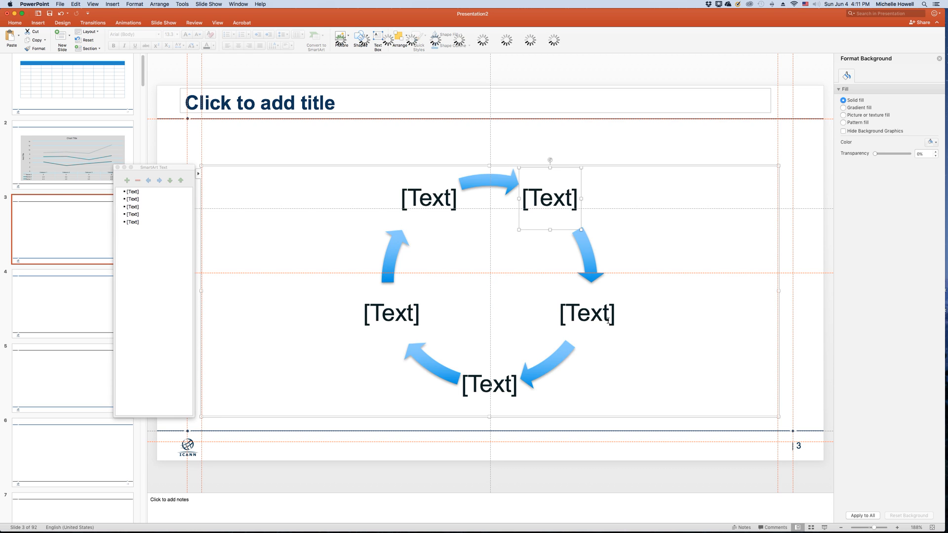
- Fill the five SmartArt entries with dsfsdaf, dsfsd, sdaf, sdf and asdfdsaf
{"action": "type", "text": "dsfsdaf"}
{"action": "key", "text": "Down"}
{"action": "type", "text": "dsfsd"}
{"action": "key", "text": "Down"}
{"action": "type", "text": "s"}
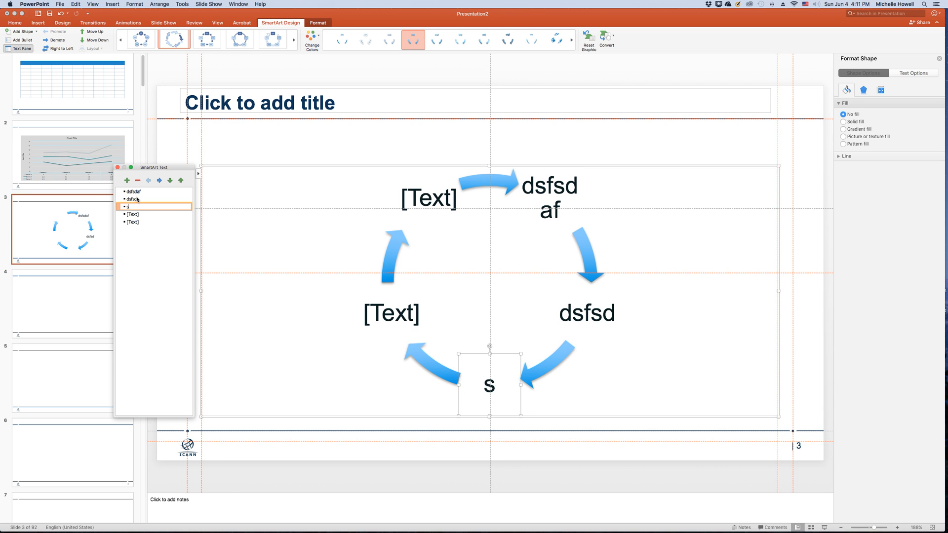
{"action": "type", "text": "daf"}
{"action": "key", "text": "Down"}
{"action": "type", "text": "sdf"}
{"action": "key", "text": "Down"}
{"action": "type", "text": "asdfdsaf"}
- Extend the SmartArt cycle with the additional entries sdaf, sdaf and asdf, plus an empty one
{"action": "key", "text": "Return"}
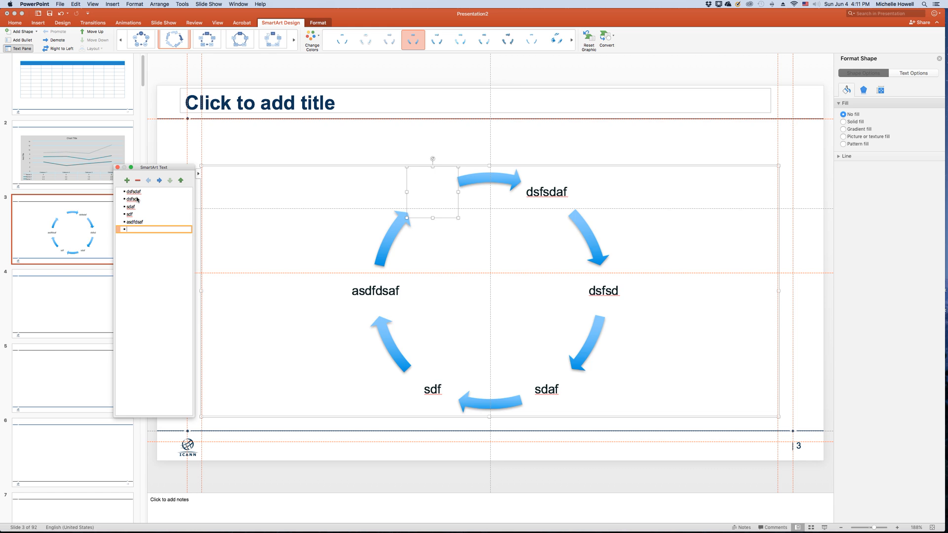
{"action": "type", "text": "sdaf"}
{"action": "key", "text": "Return"}
{"action": "type", "text": "sdaf"}
{"action": "key", "text": "Return"}
{"action": "type", "text": "asdf"}
{"action": "key", "text": "Return"}
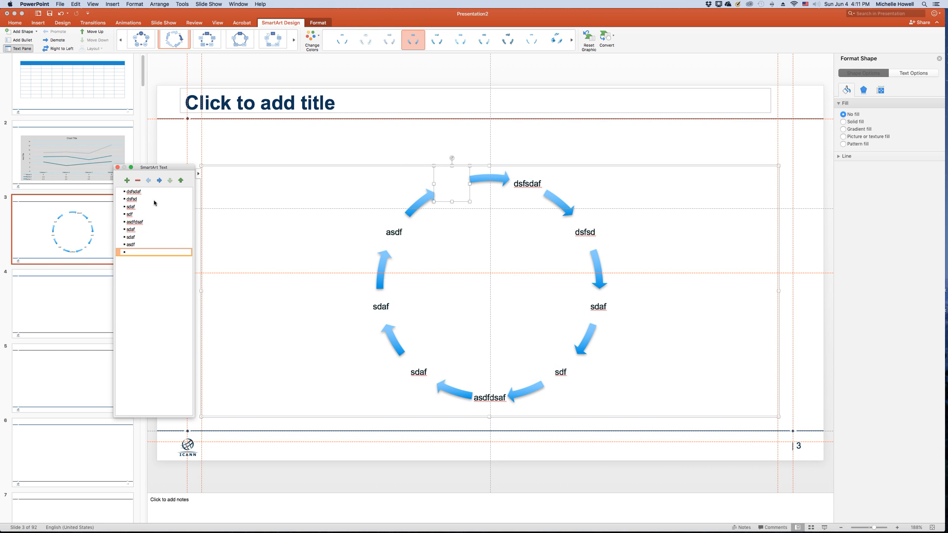
- Change the fifth SmartArt entry to adds and delete all entries after it
{"action": "left_click", "coordinate": [129, 223]}
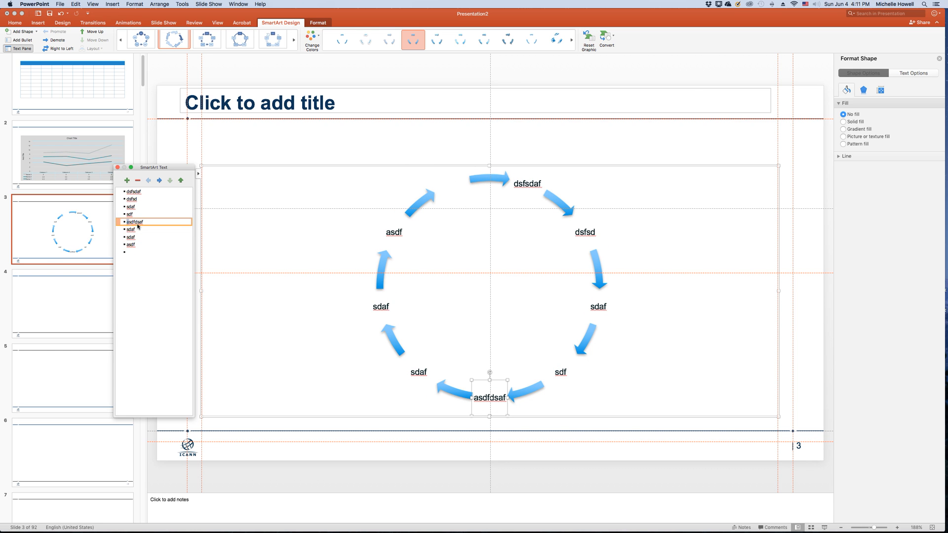
{"action": "left_click_drag", "start_coordinate": [139, 248], "coordinate": [116, 229]}
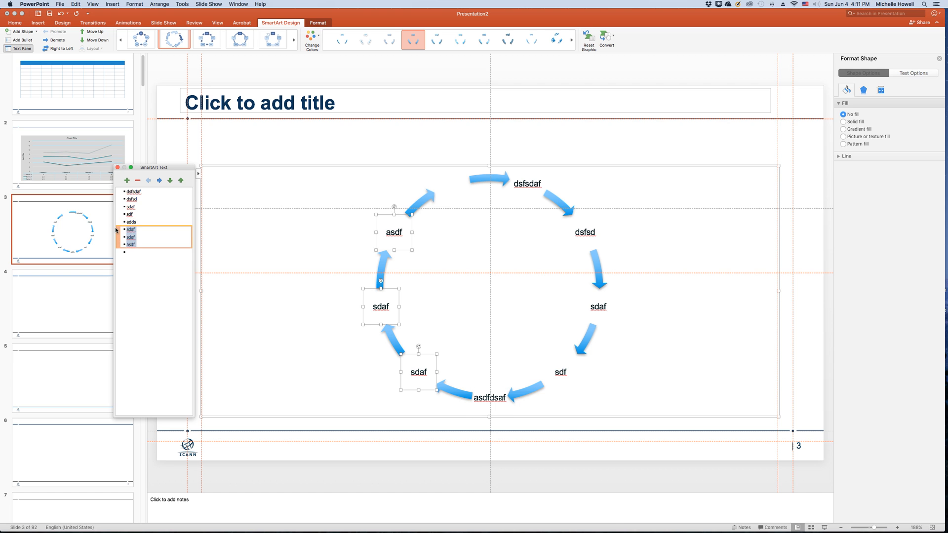
{"action": "key", "text": "BackSpace"}
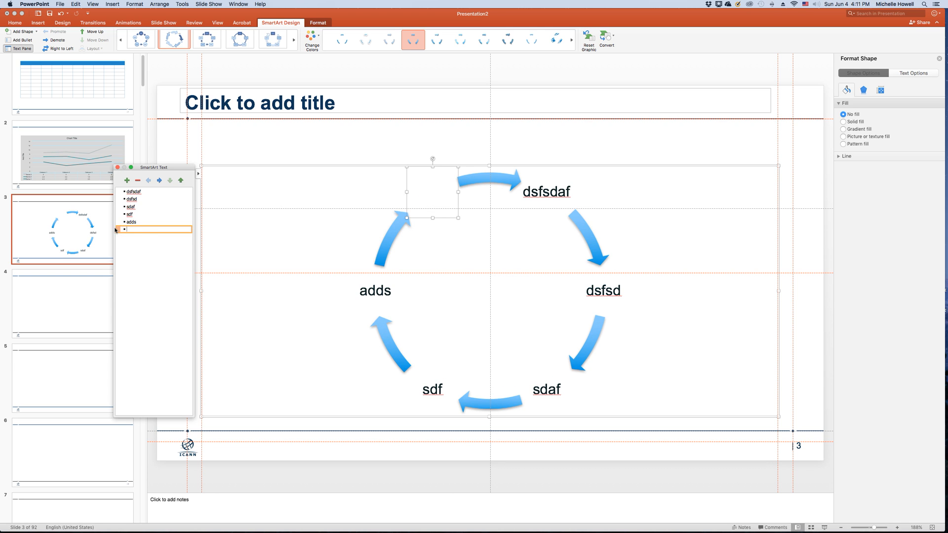
{"action": "key", "text": "BackSpace"}
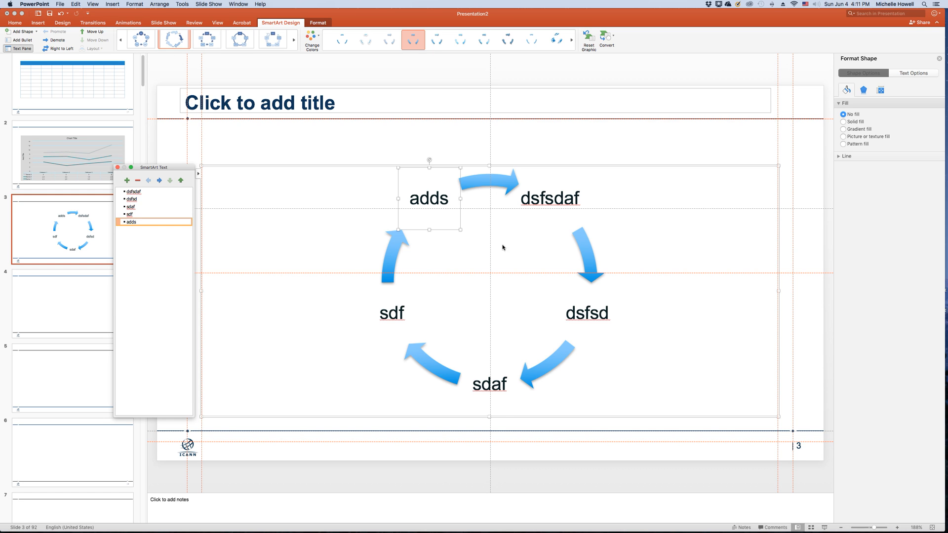
- Try other cycle layouts for the slide 3 SmartArt and switch it to the concentric-circle target layout with callout labels
{"action": "left_click", "coordinate": [266, 41]}
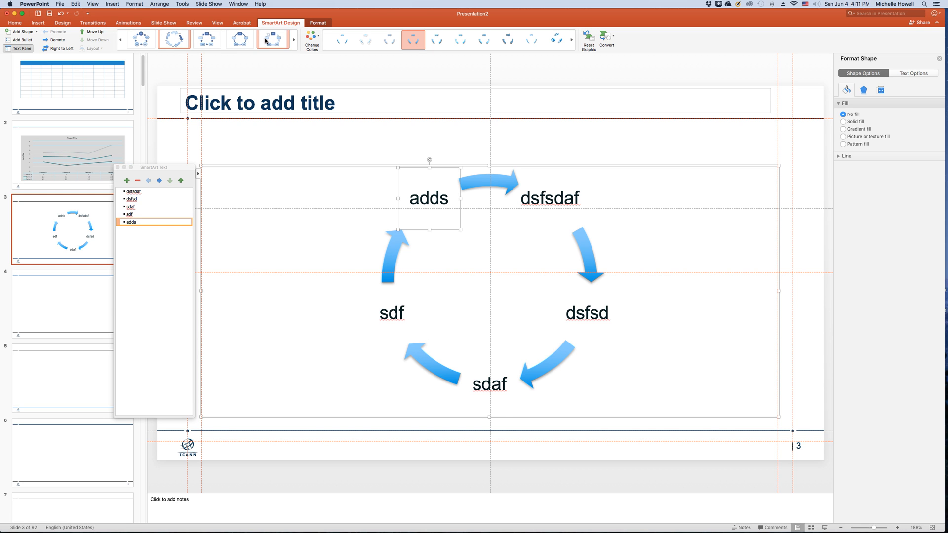
{"action": "left_click", "coordinate": [240, 42]}
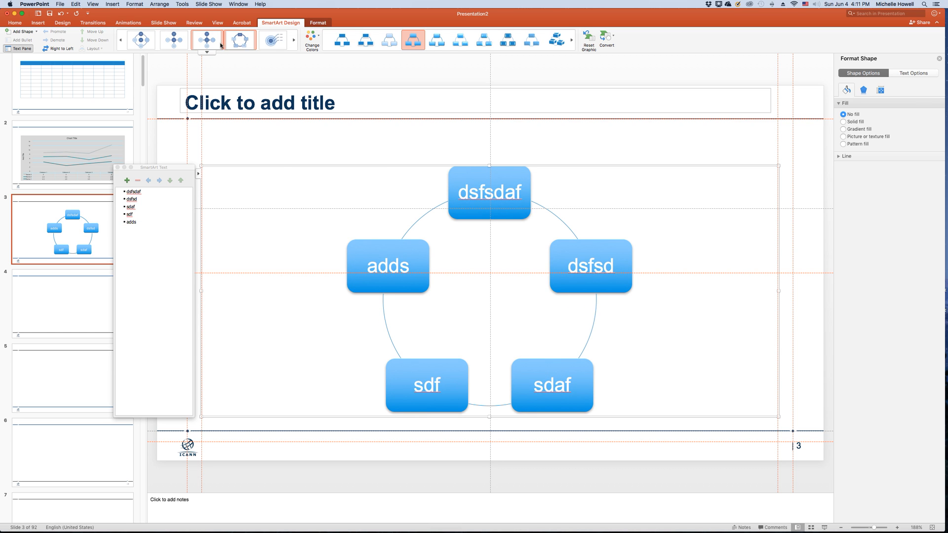
{"action": "left_click", "coordinate": [212, 45]}
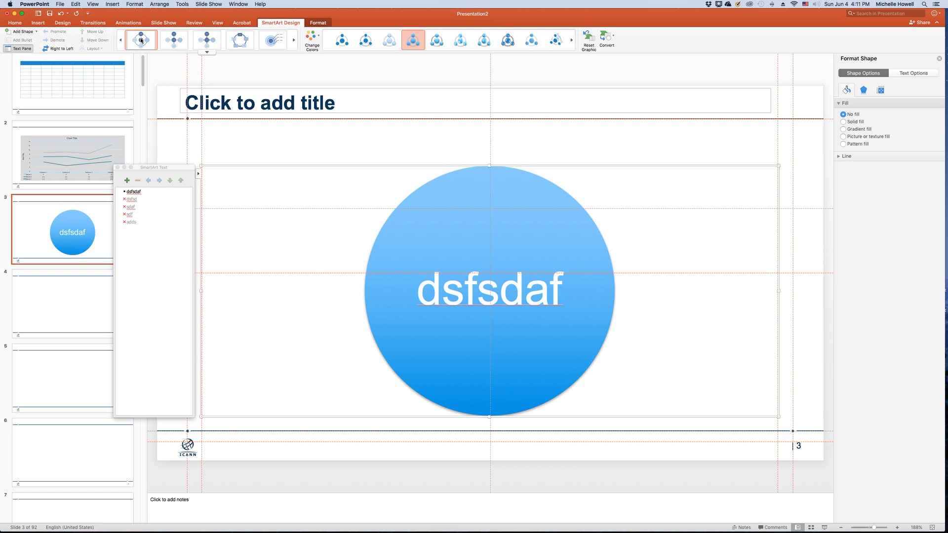
{"action": "left_click", "coordinate": [206, 52]}
{"action": "left_click", "coordinate": [270, 45]}
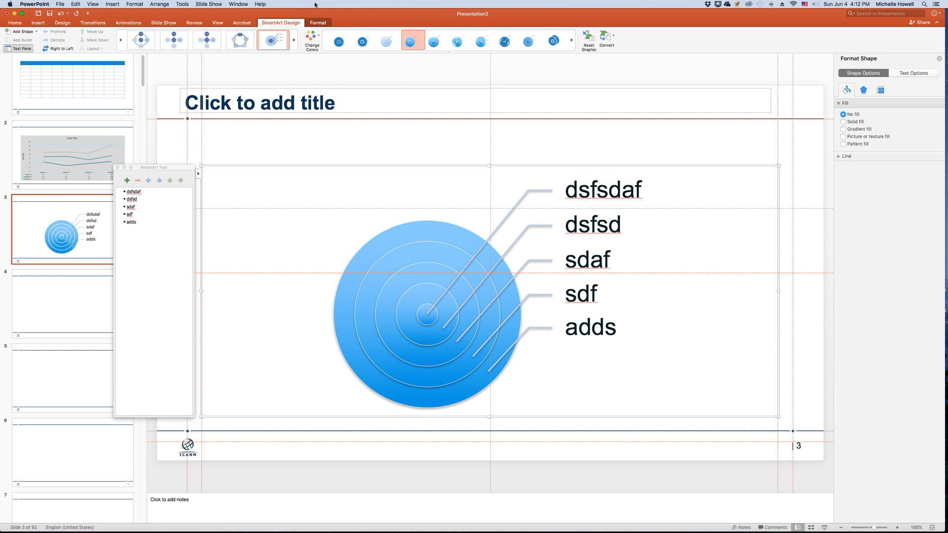
- Apply the flat SmartArt style with solid blue rings and white outlines to the target graphic
{"action": "left_click", "coordinate": [342, 42]}
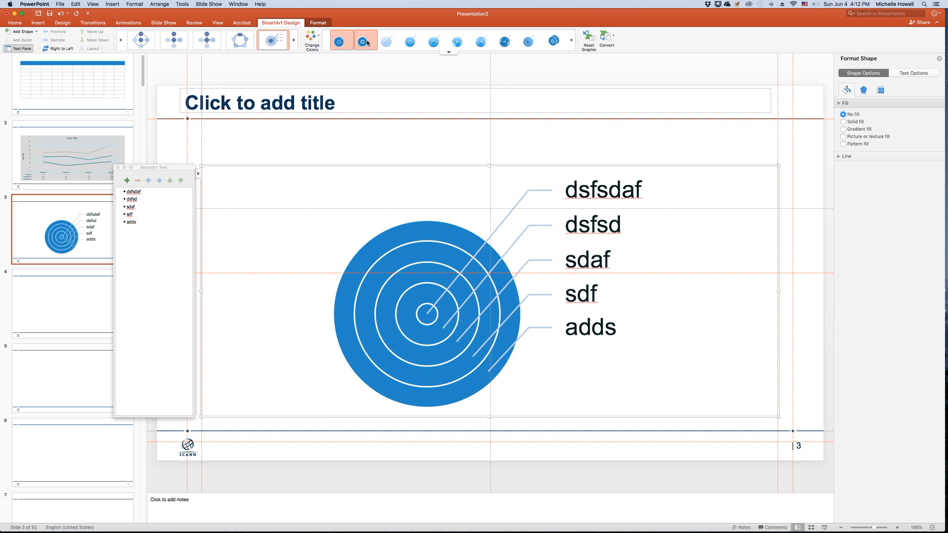
{"action": "left_click", "coordinate": [318, 42]}
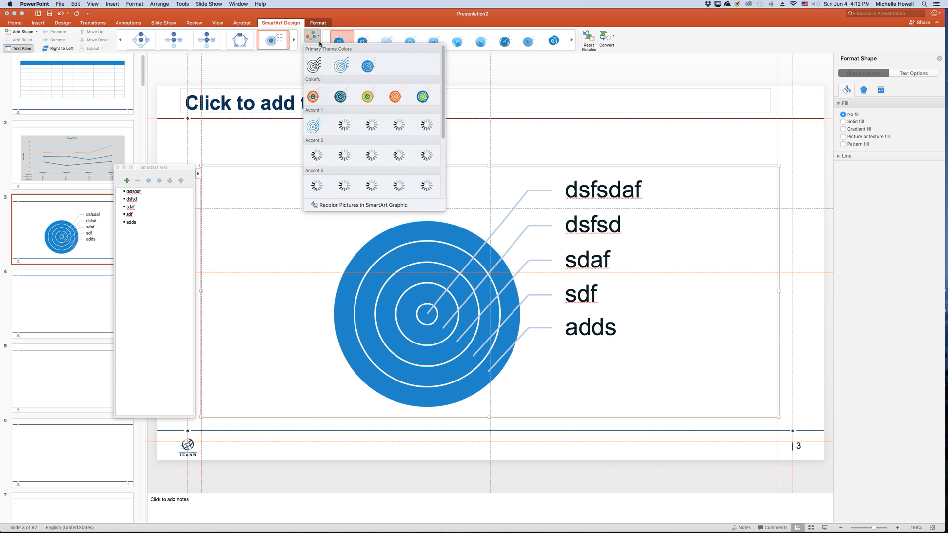
{"action": "left_click", "coordinate": [512, 178]}
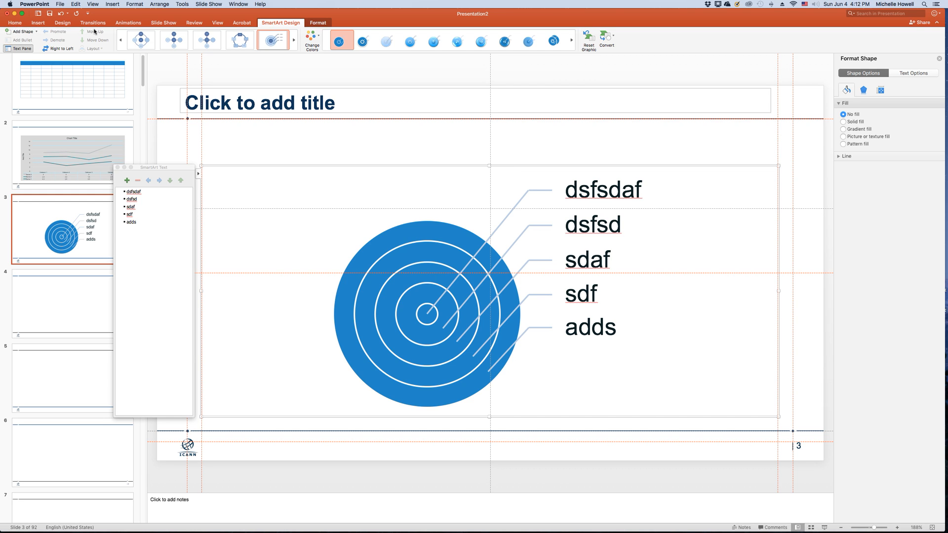
- Reduce the font size of all the target graphic's labels to 11+
{"action": "left_click", "coordinate": [15, 23]}
{"action": "left_click", "coordinate": [199, 37]}
{"action": "left_click", "coordinate": [199, 37]}
{"action": "left_click", "coordinate": [199, 37]}
{"action": "left_click", "coordinate": [199, 37]}
{"action": "left_click", "coordinate": [199, 37]}
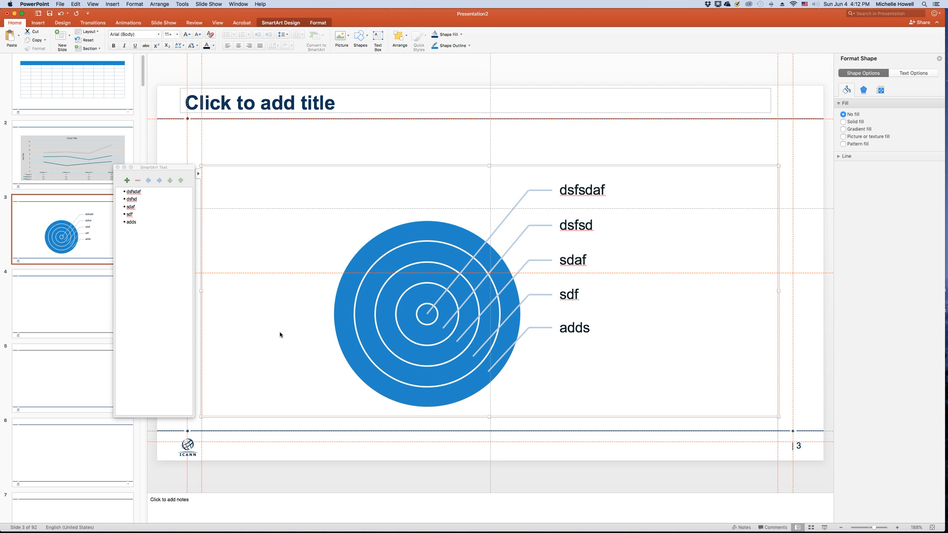
- Narrow the target graphic to about a third of its width and place two copies beside it across slide 3
{"action": "left_click_drag", "start_coordinate": [752, 290], "coordinate": [394, 267]}
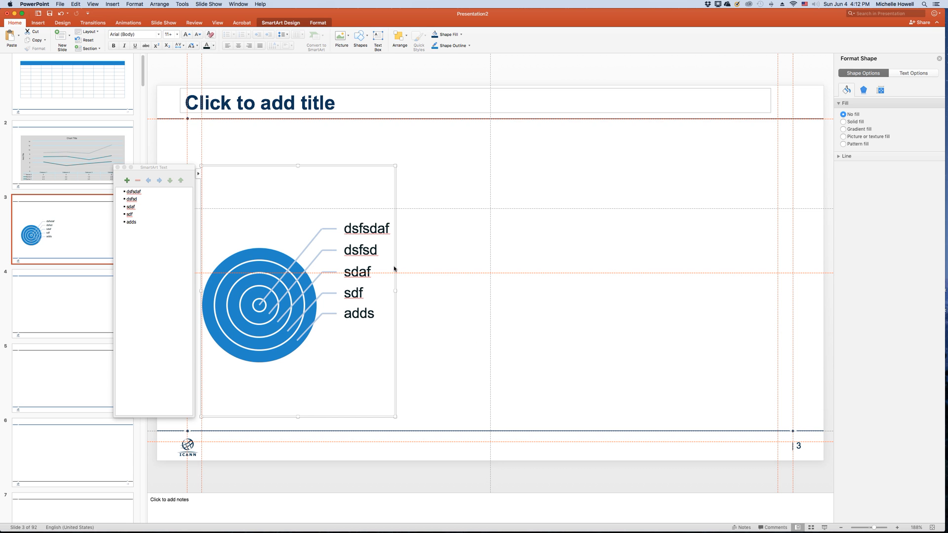
{"action": "left_click_drag", "start_coordinate": [395, 270], "coordinate": [600, 267]}
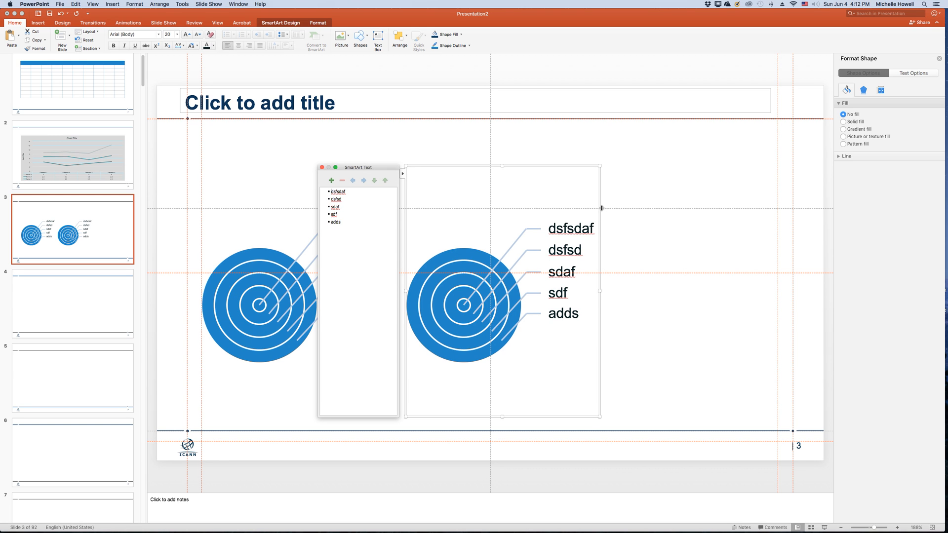
{"action": "left_click_drag", "start_coordinate": [599, 204], "coordinate": [794, 208]}
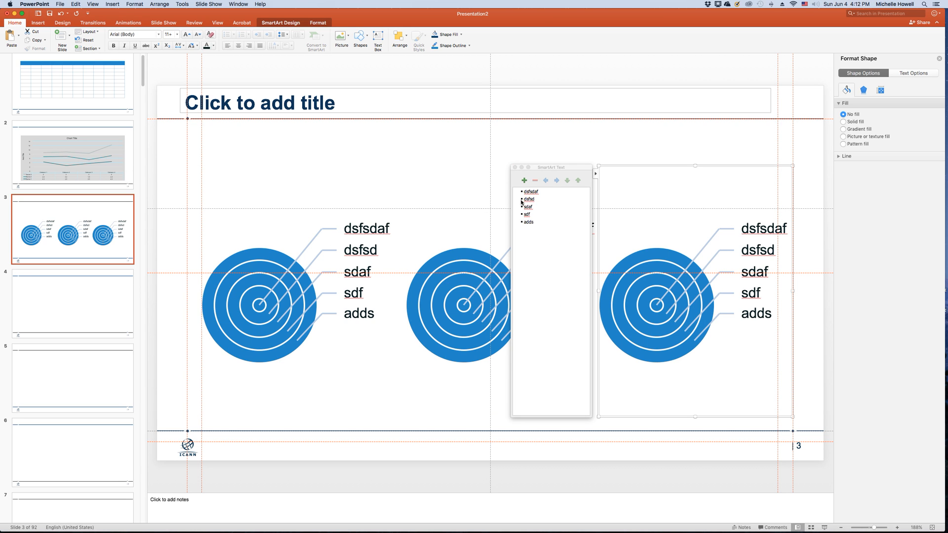
- Recolor the middle target graphic with the solid orange accent color scheme
{"action": "left_click", "coordinate": [432, 232]}
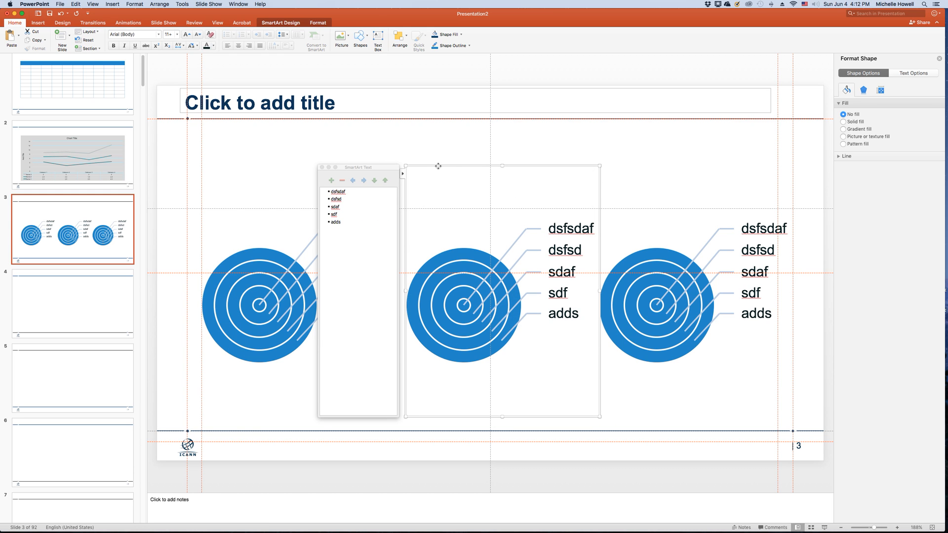
{"action": "left_click", "coordinate": [281, 23]}
{"action": "left_click", "coordinate": [312, 37]}
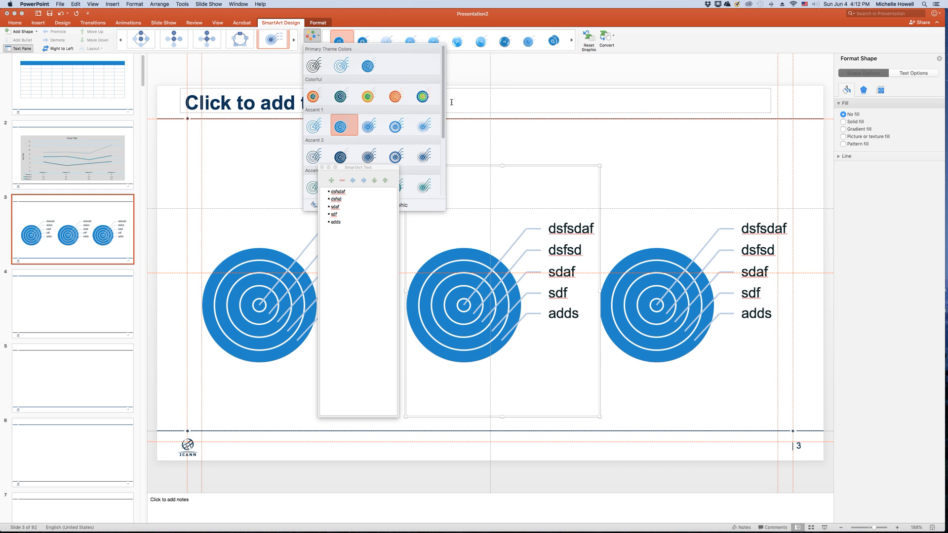
{"action": "scroll", "coordinate": [444, 93], "scroll_direction": "down", "scroll_amount": 3}
{"action": "left_click", "coordinate": [344, 140]}
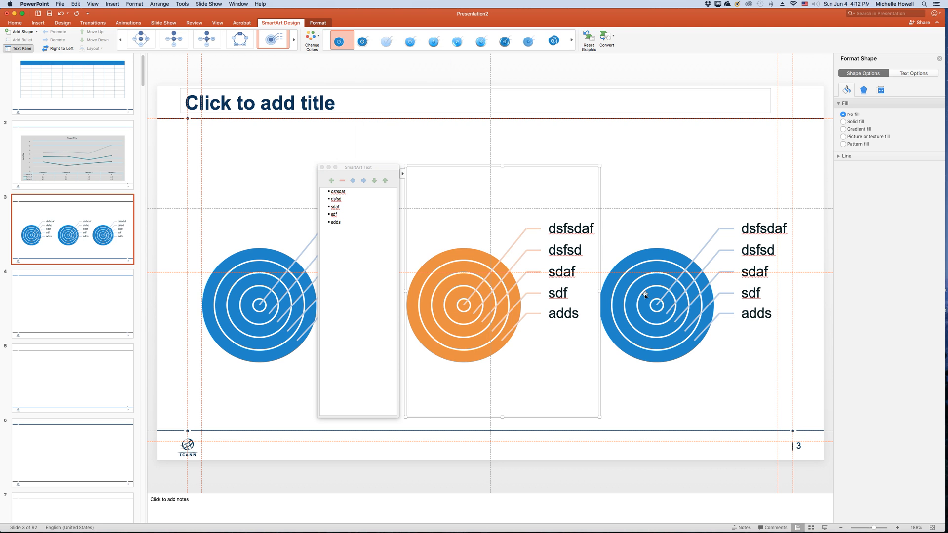
- Recolor the third target graphic with the solid teal Accent 3 color scheme
{"action": "left_click", "coordinate": [657, 230]}
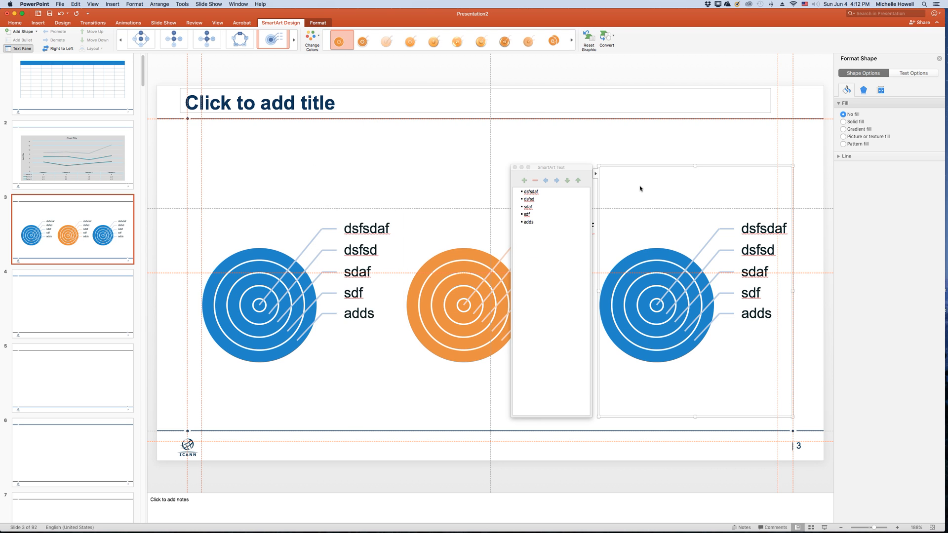
{"action": "left_click", "coordinate": [319, 40]}
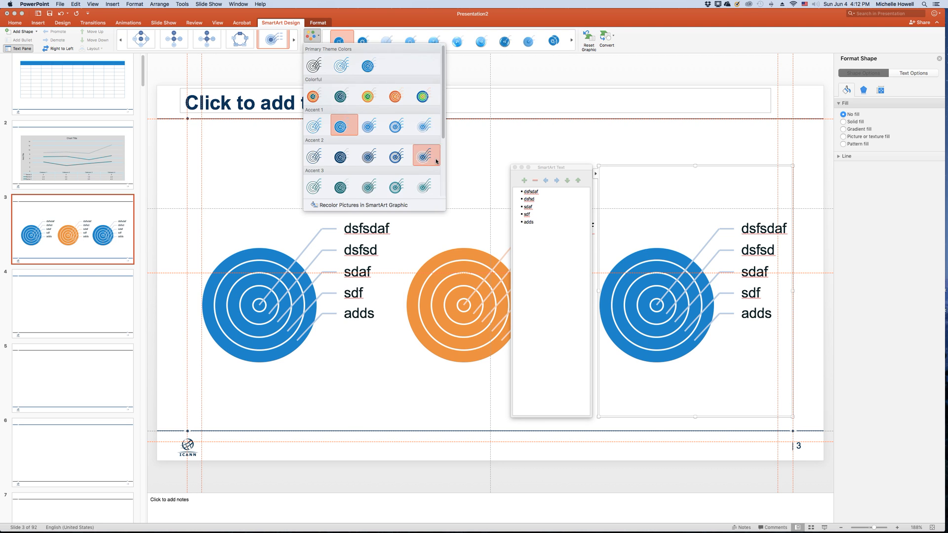
{"action": "left_click", "coordinate": [345, 190]}
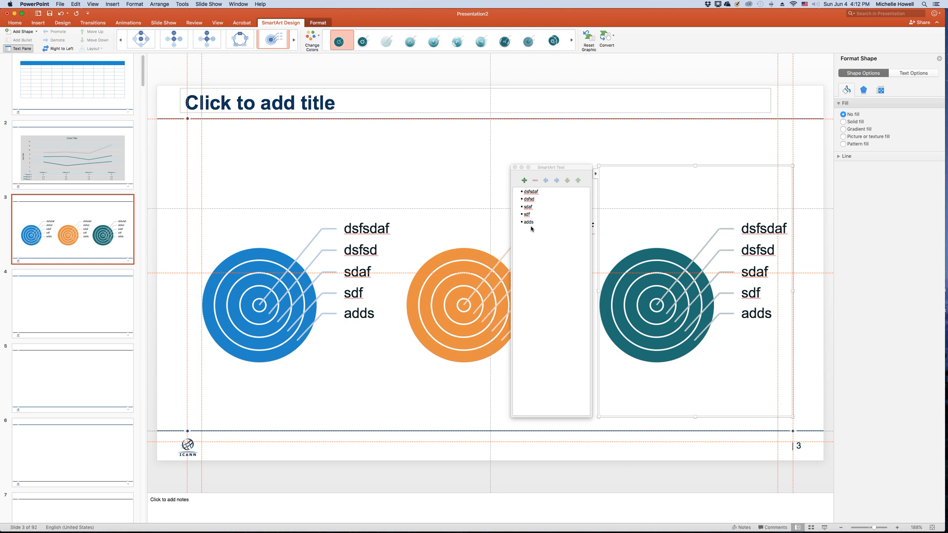
- Insert Picture1.png from the Desktop into the content placeholder of slide 4 and delete it again
{"action": "left_click", "coordinate": [37, 280]}
{"action": "left_click", "coordinate": [476, 302]}
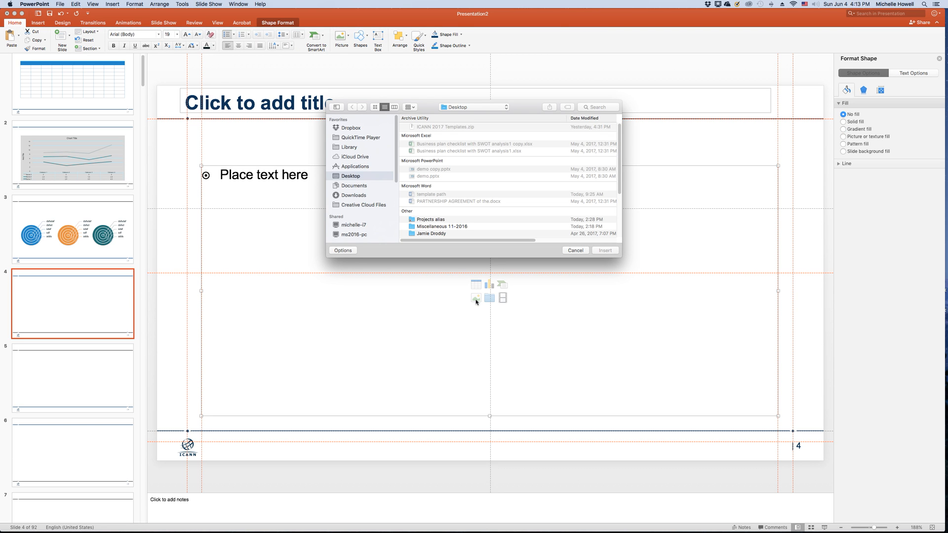
{"action": "scroll", "coordinate": [617, 189], "scroll_direction": "down", "scroll_amount": 5}
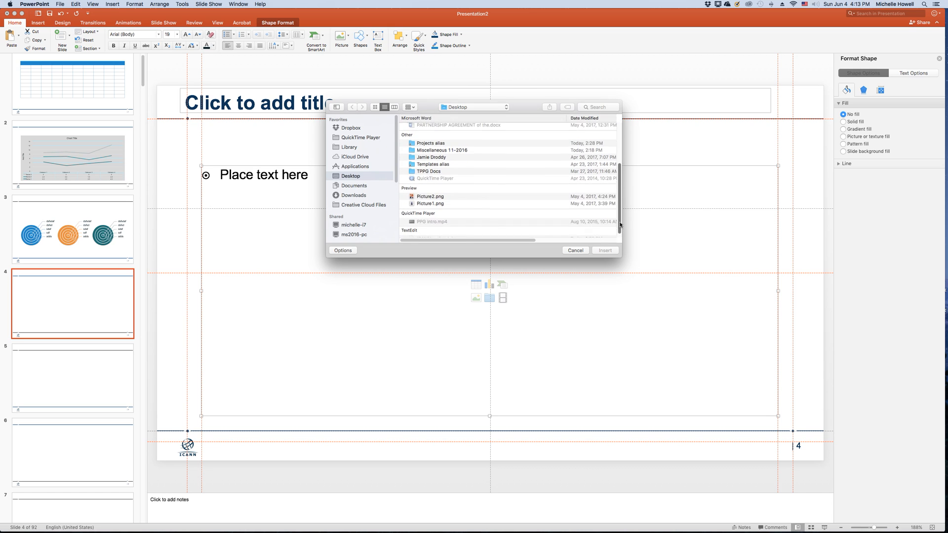
{"action": "double_click", "coordinate": [430, 203]}
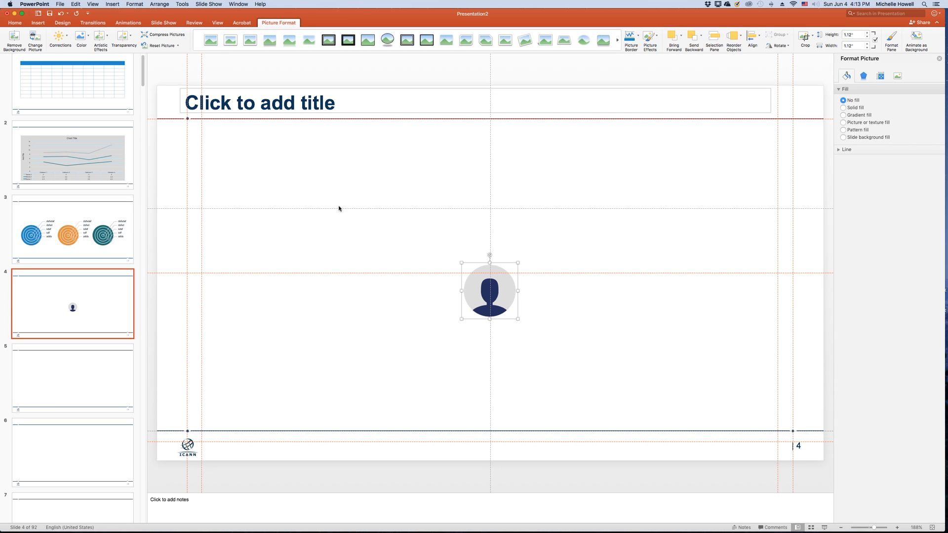
{"action": "key", "text": "Delete"}
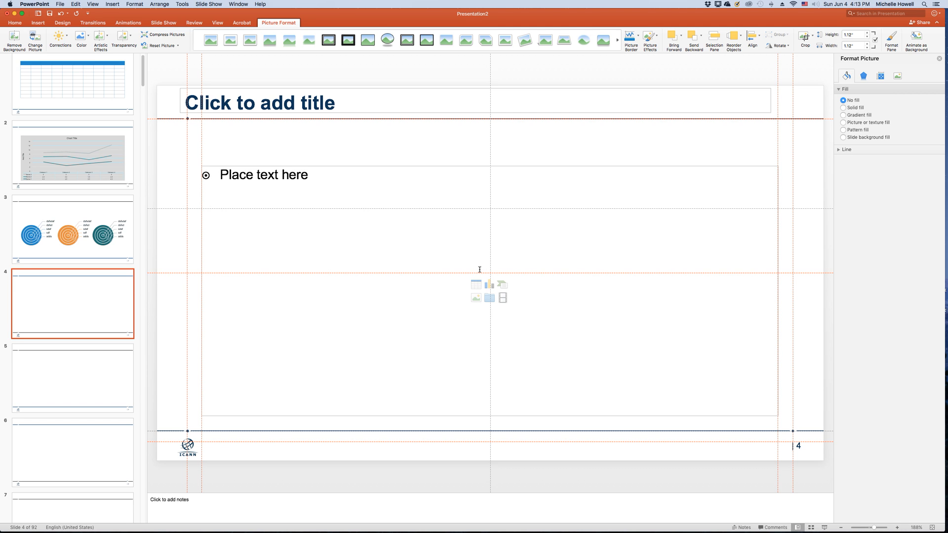
- Insert Picture2.png from the Desktop into the content placeholder of slide 4
{"action": "left_click", "coordinate": [477, 299]}
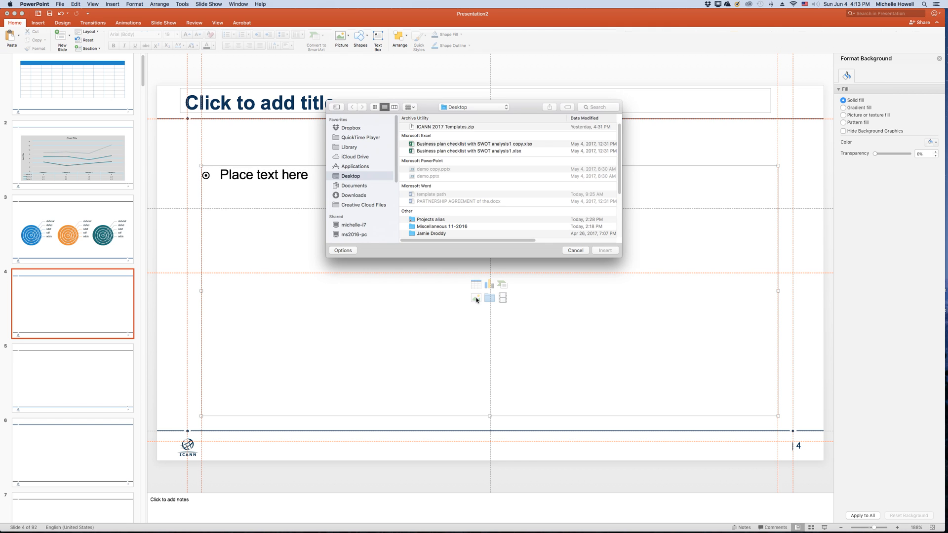
{"action": "scroll", "coordinate": [620, 181], "scroll_direction": "down", "scroll_amount": 5}
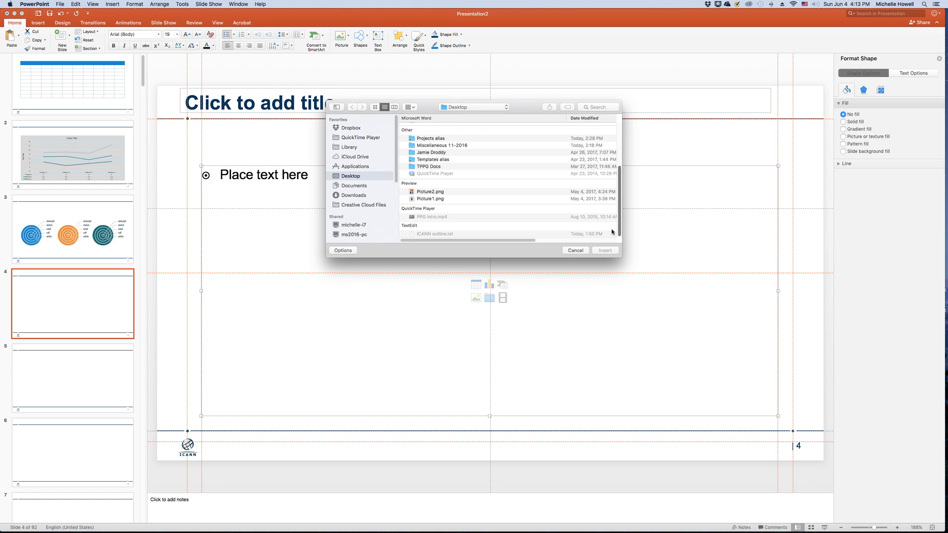
{"action": "double_click", "coordinate": [434, 194]}
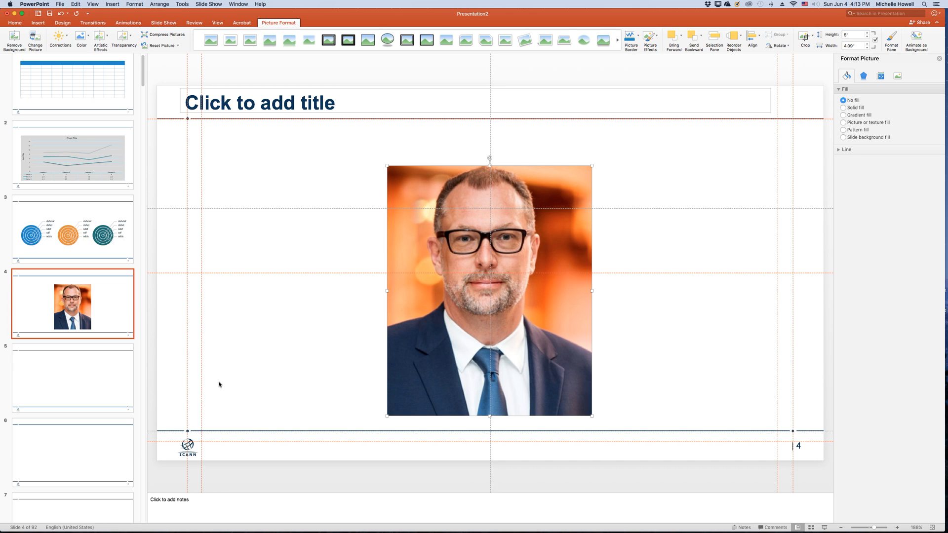
- Examine the size of the empty content placeholder on slide 5 and compare it with the picture on slide 4
{"action": "left_click", "coordinate": [63, 368]}
{"action": "left_click", "coordinate": [404, 169]}
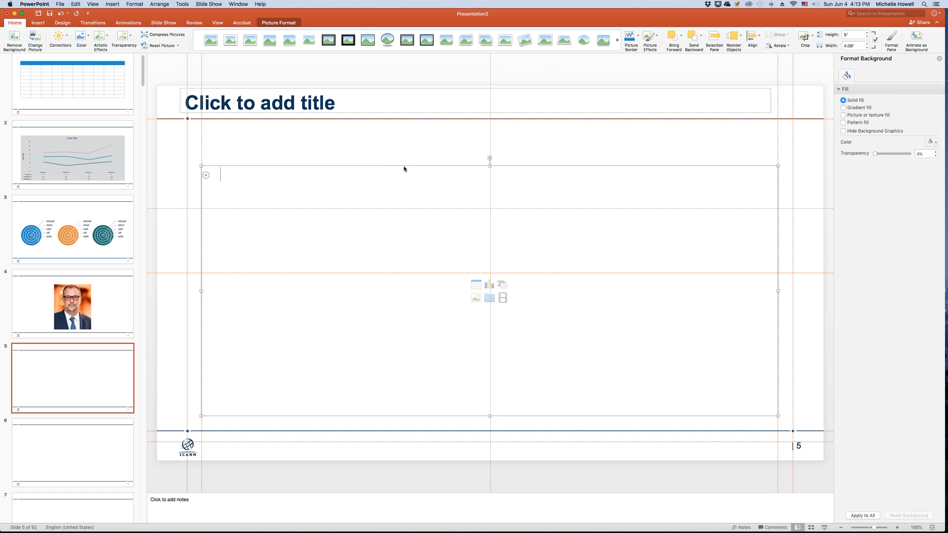
{"action": "left_click", "coordinate": [590, 166]}
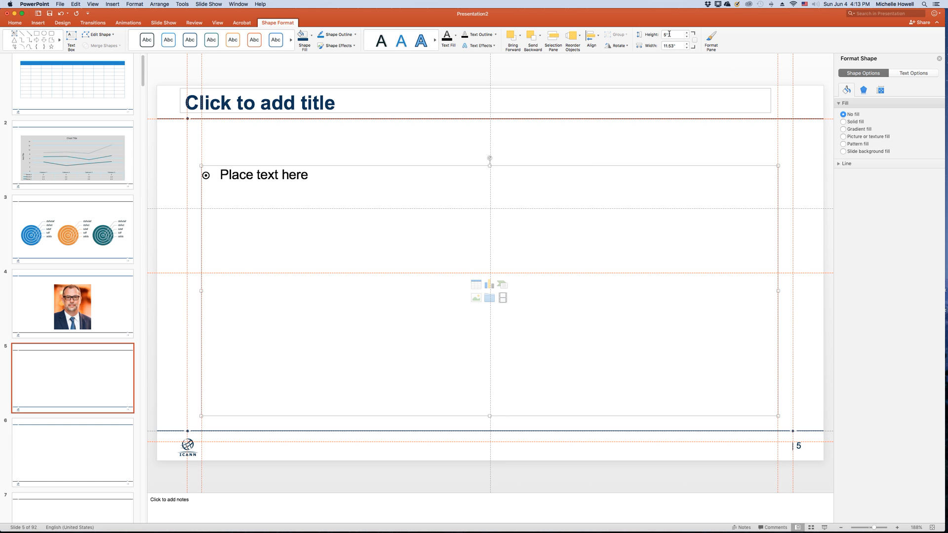
{"action": "left_click", "coordinate": [70, 300]}
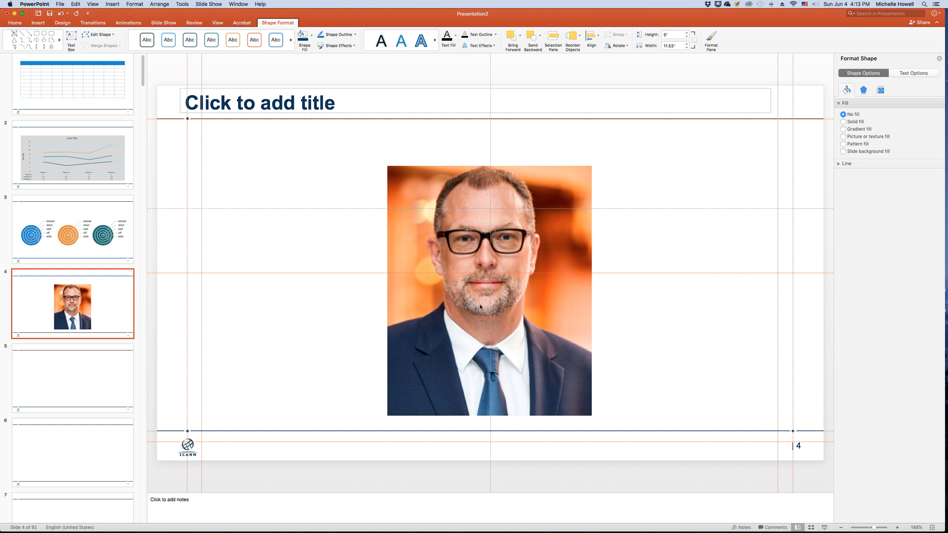
{"action": "left_click", "coordinate": [436, 291]}
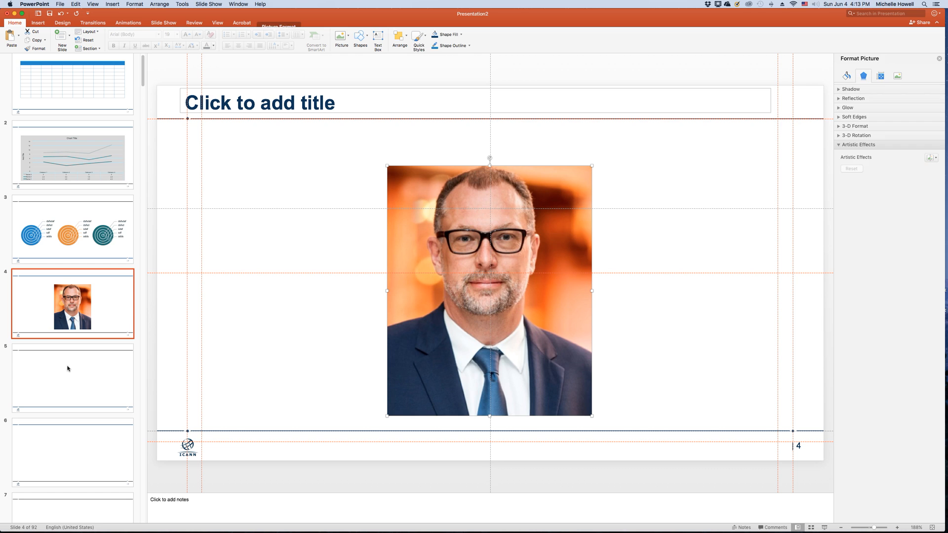
{"action": "left_click", "coordinate": [70, 371]}
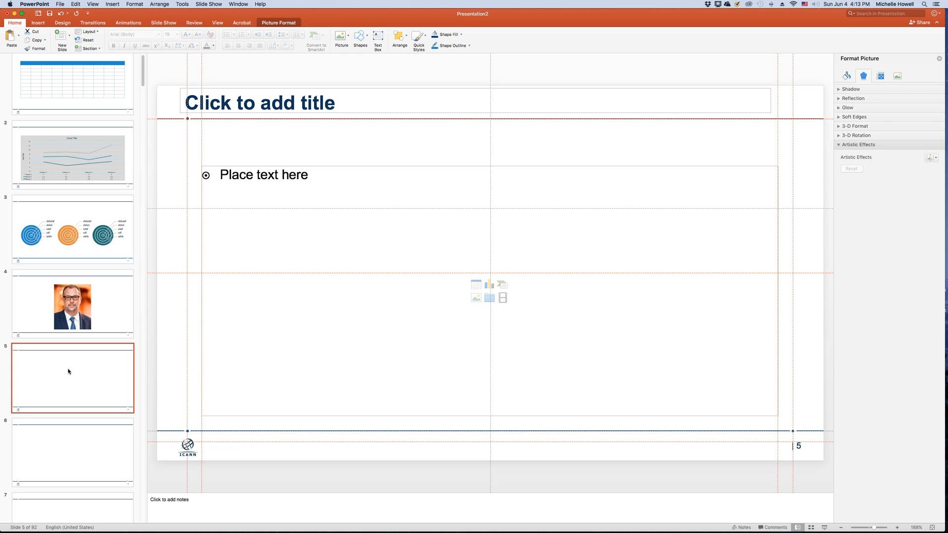
{"action": "left_click", "coordinate": [491, 300]}
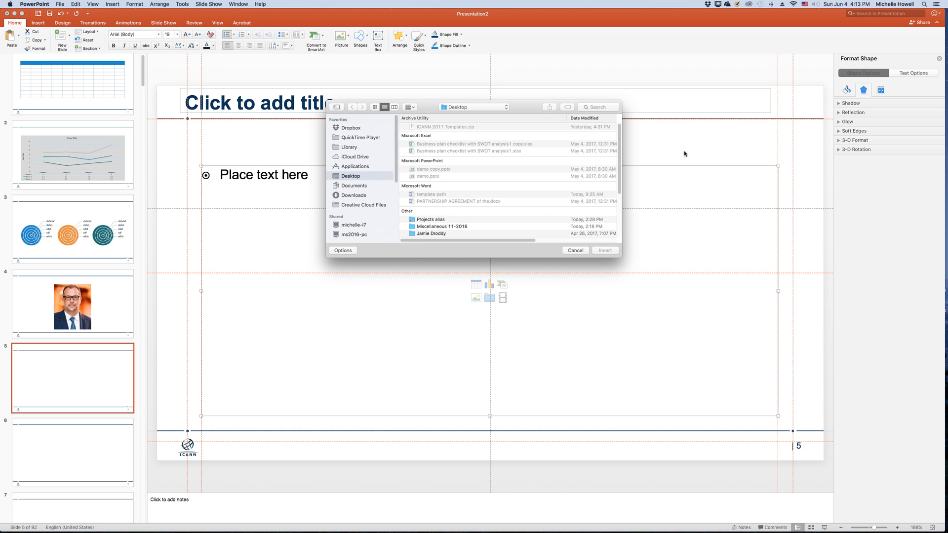
{"action": "left_click", "coordinate": [575, 251]}
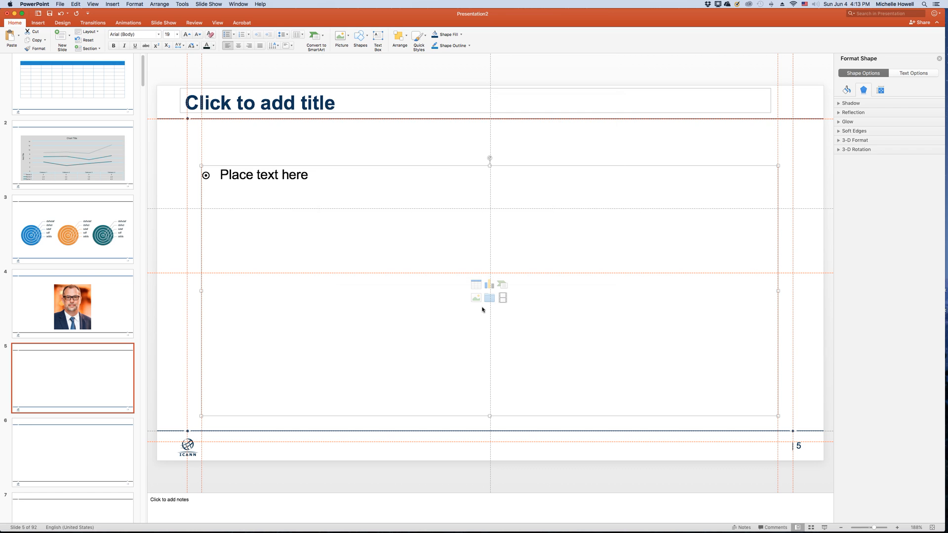
- Insert the movie PPG intro.mp4 from the Desktop into the content placeholder of slide 6 and play it
{"action": "left_click", "coordinate": [91, 437]}
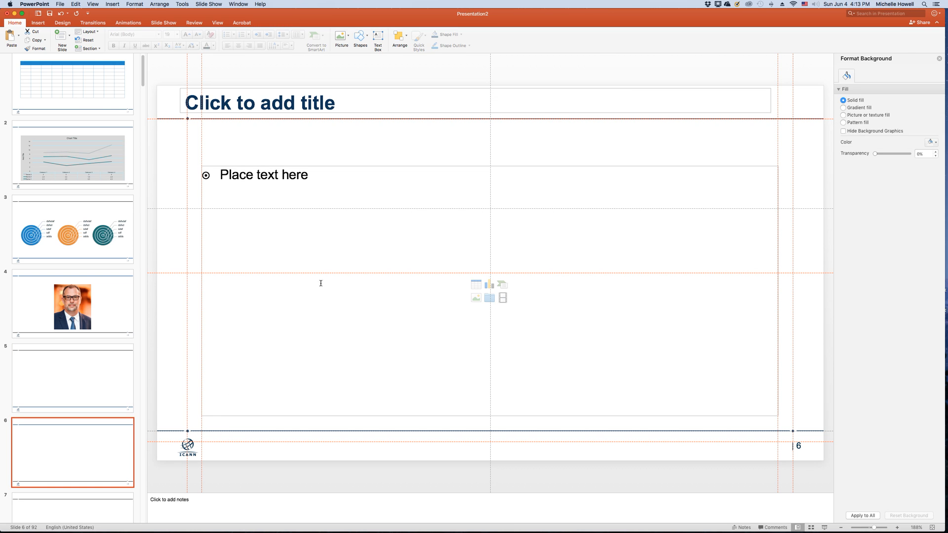
{"action": "left_click", "coordinate": [502, 299]}
{"action": "left_click", "coordinate": [503, 299]}
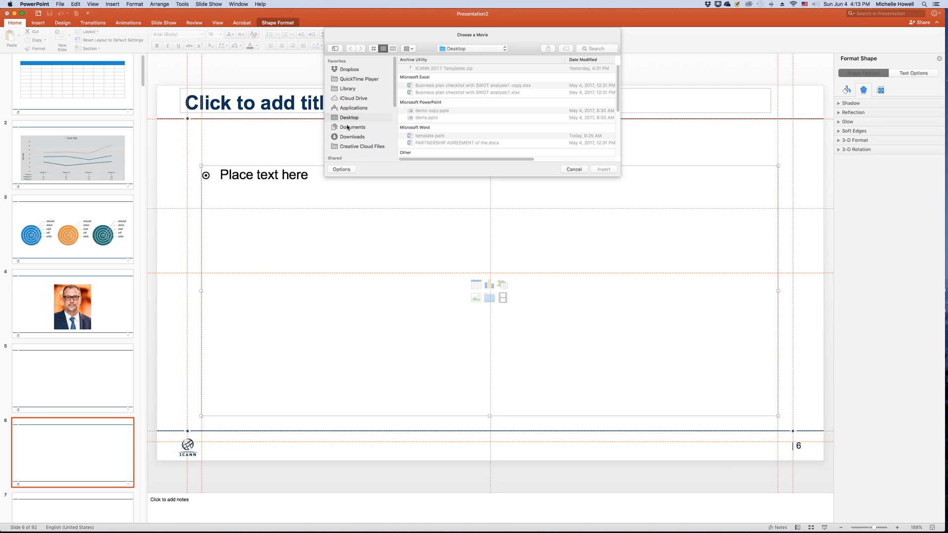
{"action": "scroll", "coordinate": [619, 99], "scroll_direction": "down", "scroll_amount": 2}
{"action": "scroll", "coordinate": [619, 98], "scroll_direction": "down", "scroll_amount": 5}
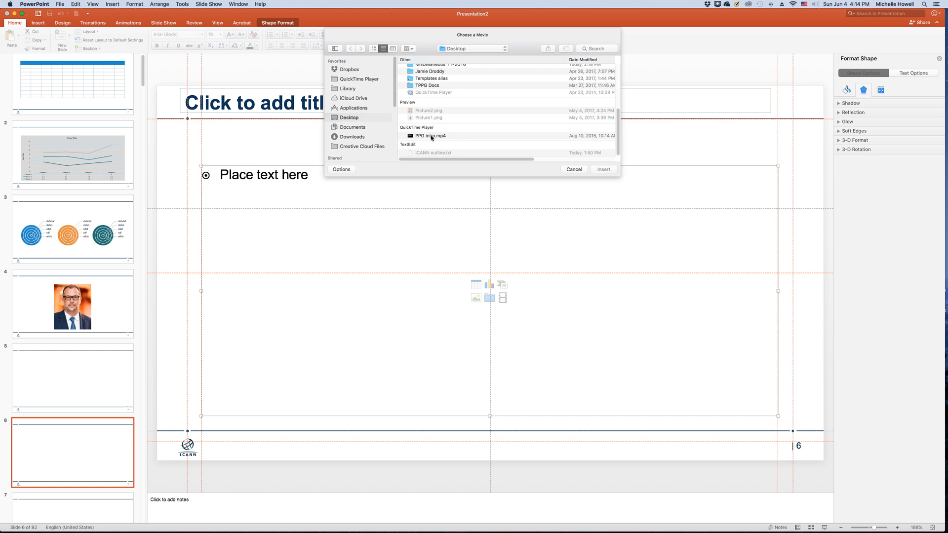
{"action": "double_click", "coordinate": [431, 136]}
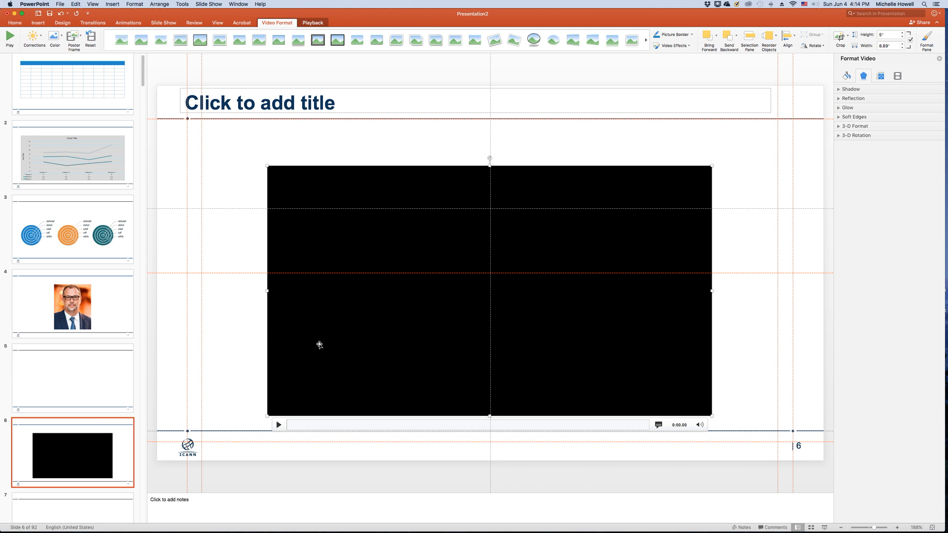
{"action": "left_click", "coordinate": [278, 425]}
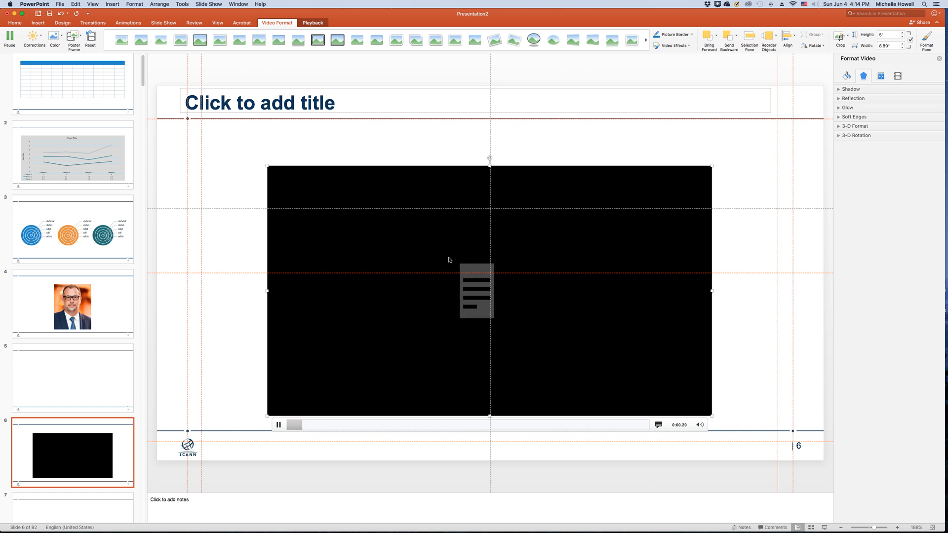